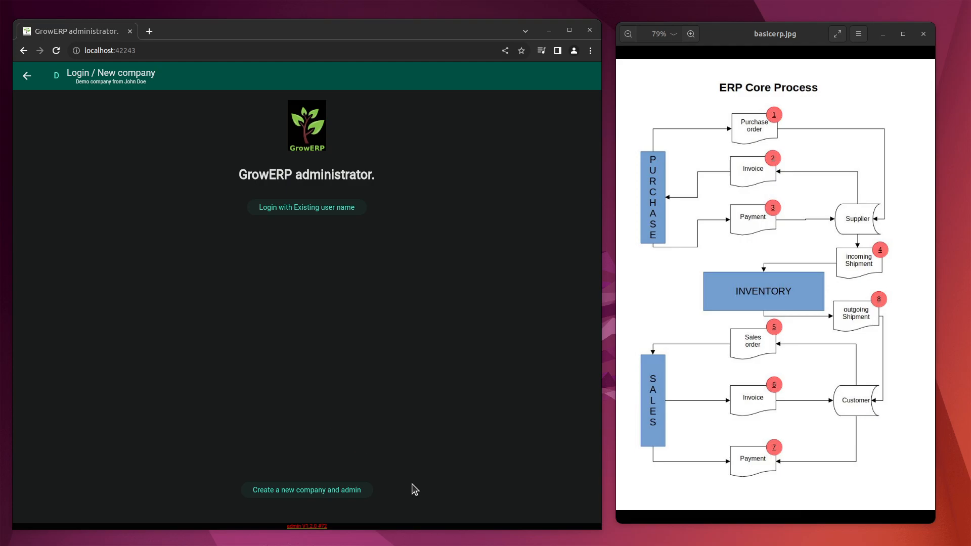
Register a new company with demo data and euro currency under a new admin e-mail address, and log in with that account.
{"action": "left_click", "coordinate": [304, 497]}
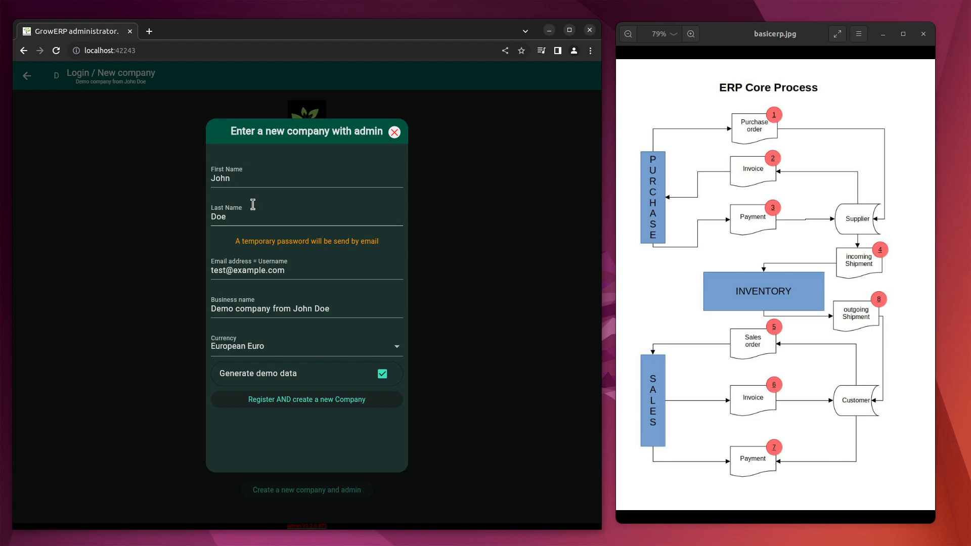
{"action": "left_click", "coordinate": [228, 271]}
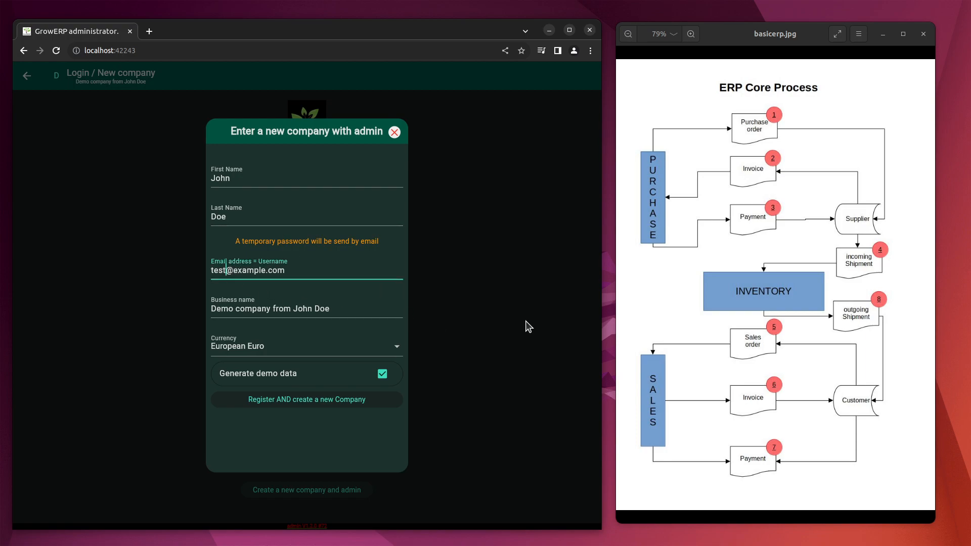
{"action": "type", "text": "10"}
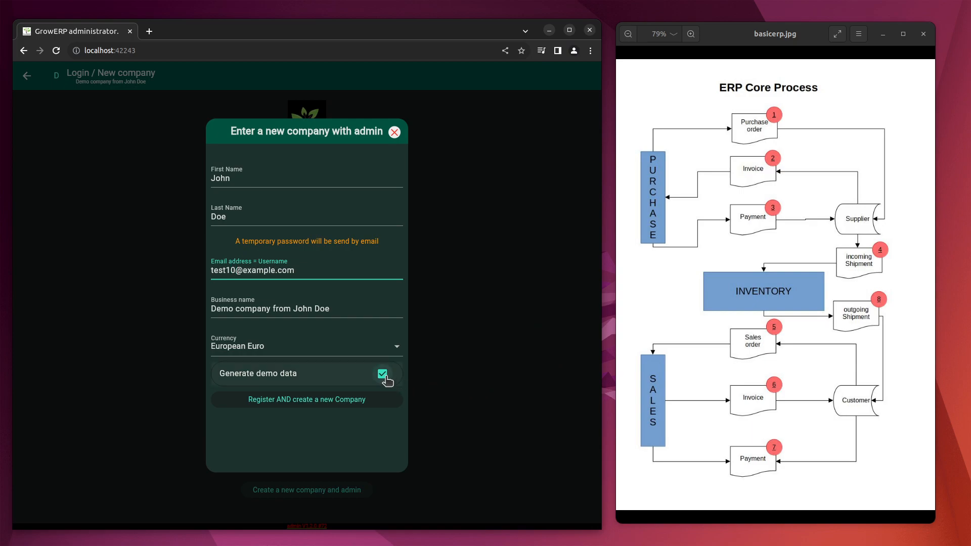
{"action": "left_click", "coordinate": [330, 399]}
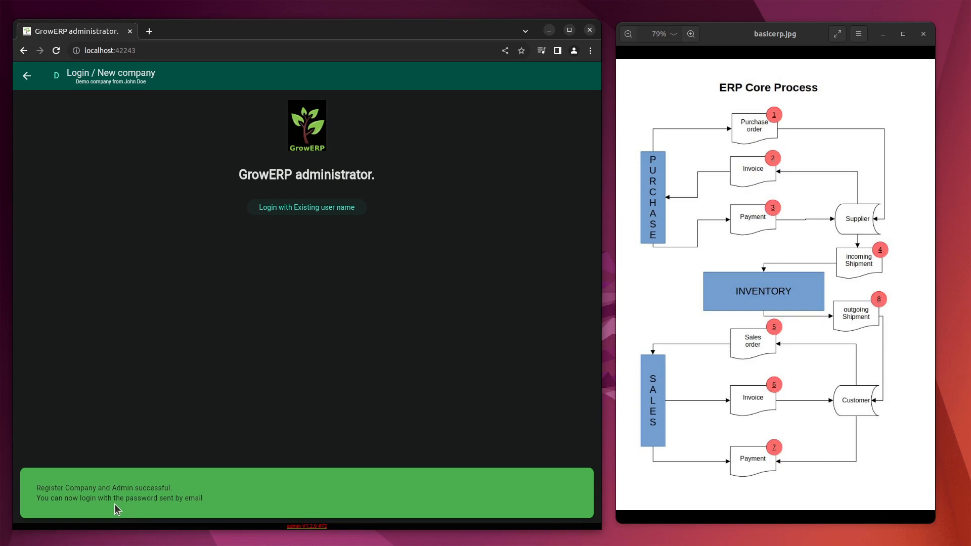
{"action": "left_click", "coordinate": [317, 210]}
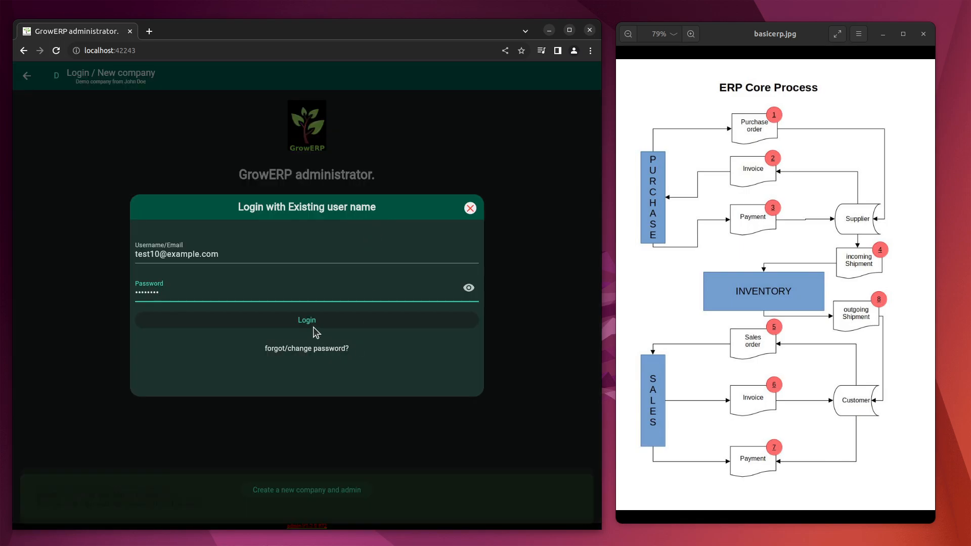
{"action": "left_click", "coordinate": [313, 327]}
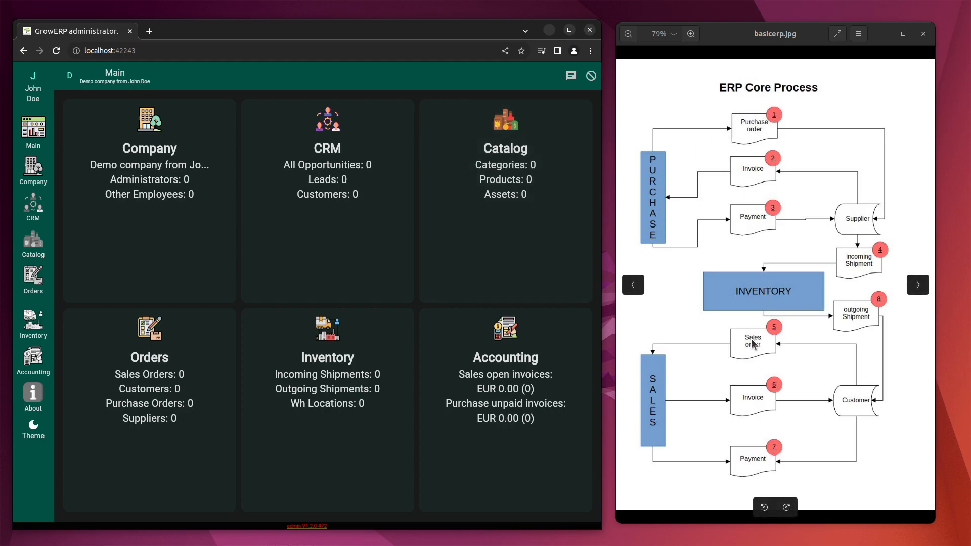
Start a new purchase order with Gables Tutoring And Test Prep-s as the supplier.
{"action": "left_click", "coordinate": [148, 394]}
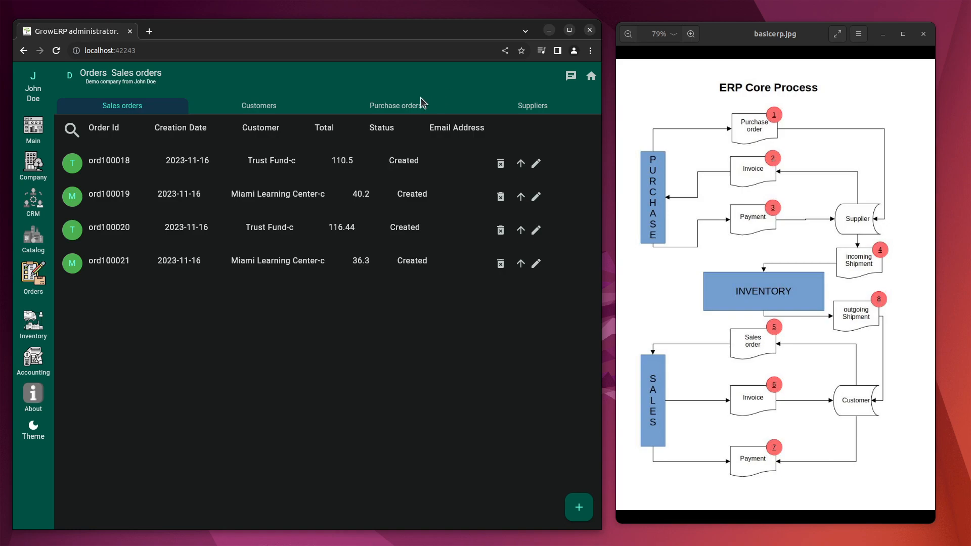
{"action": "left_click", "coordinate": [403, 108]}
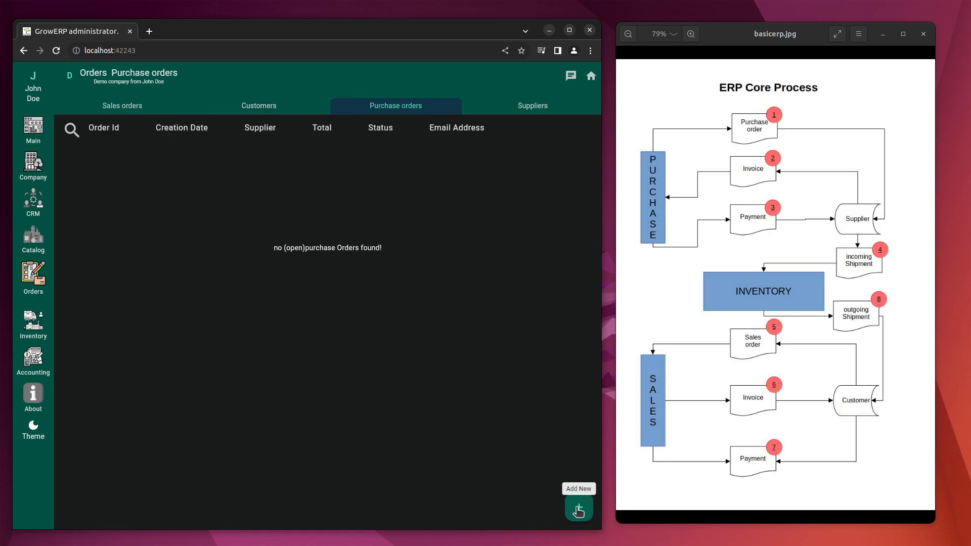
{"action": "left_click", "coordinate": [578, 510]}
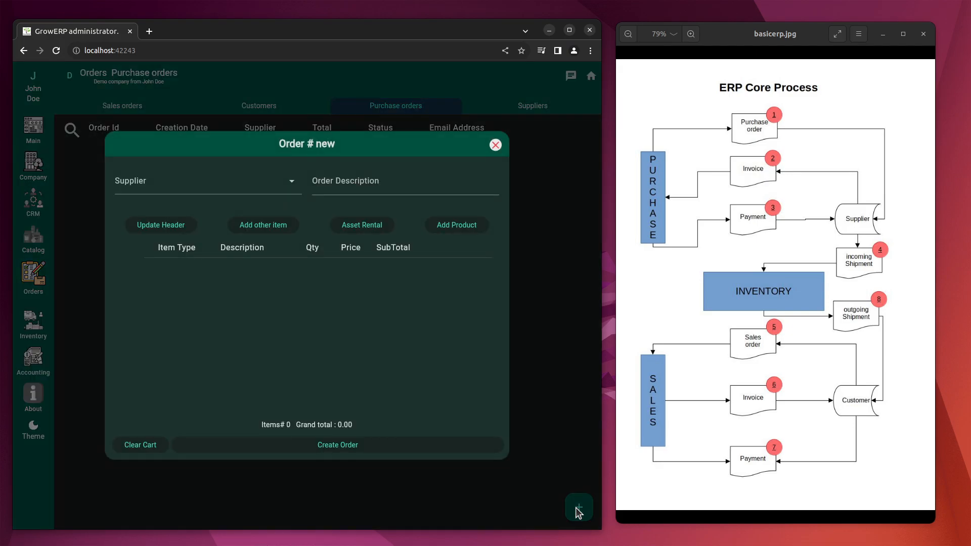
{"action": "left_click", "coordinate": [207, 189]}
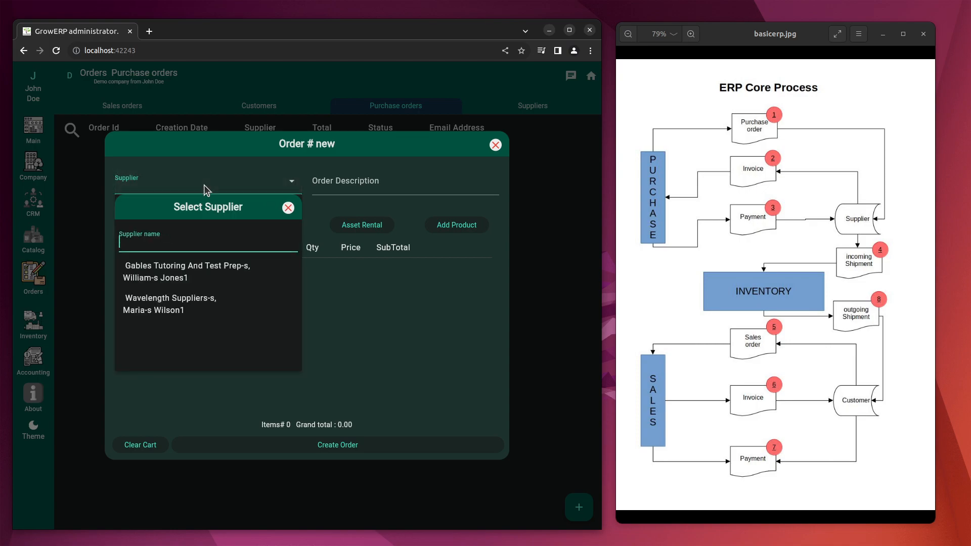
{"action": "left_click", "coordinate": [185, 273]}
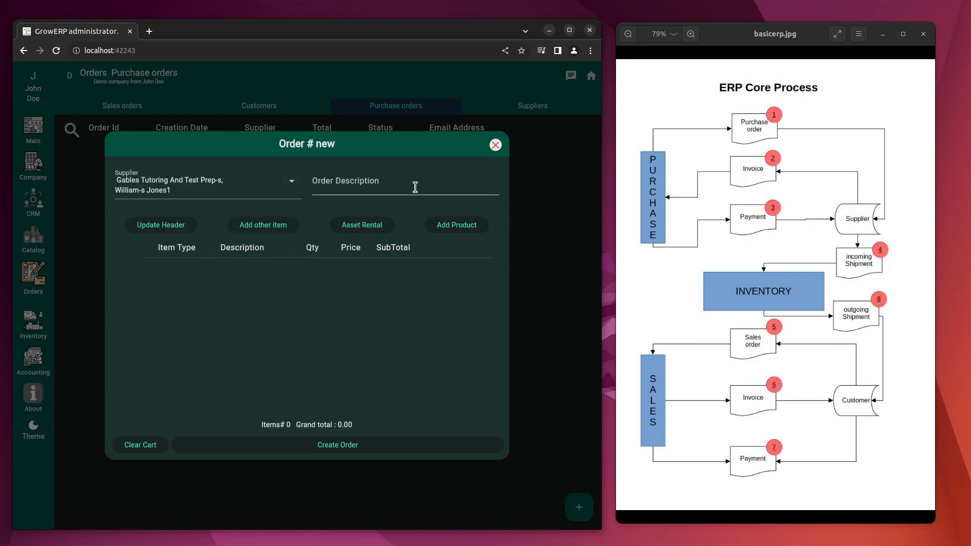
Add the 32GB USB Drive product to the purchase order, keeping the default price and leaving the quantity and GL account empty.
{"action": "left_click", "coordinate": [464, 226]}
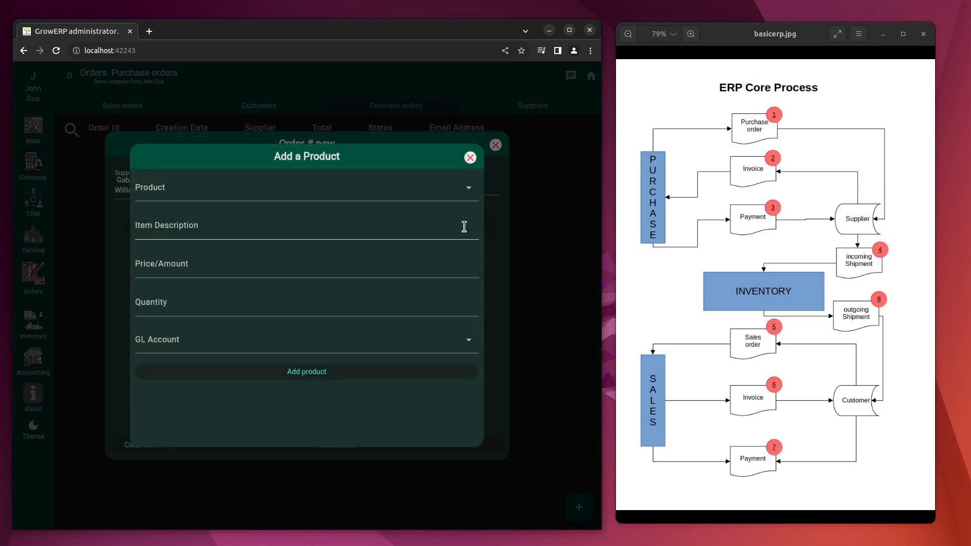
{"action": "left_click", "coordinate": [281, 192]}
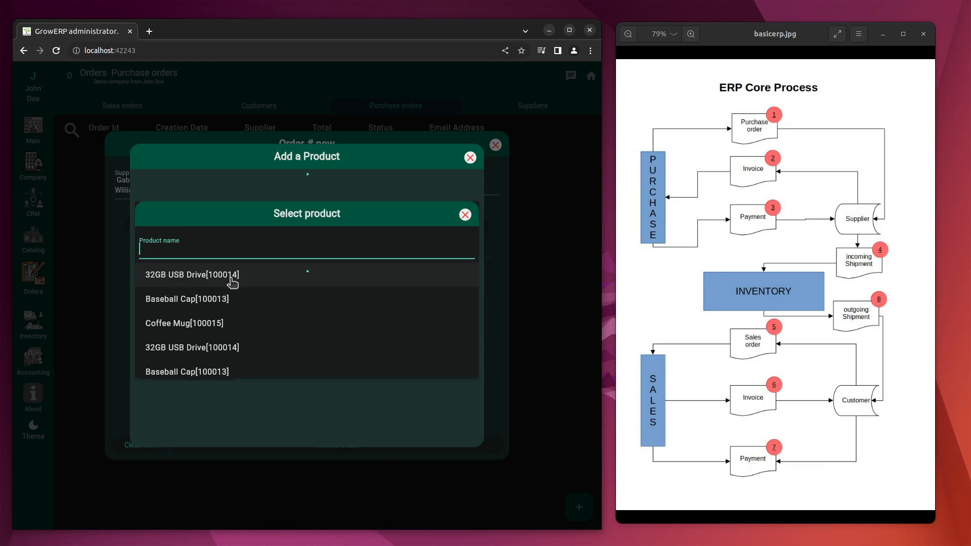
{"action": "left_click", "coordinate": [211, 277]}
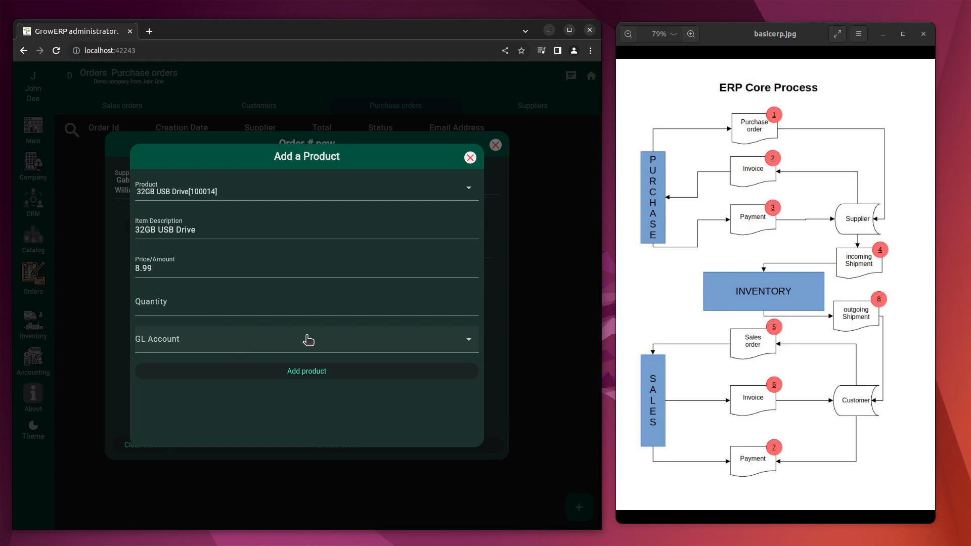
{"action": "left_click", "coordinate": [308, 378]}
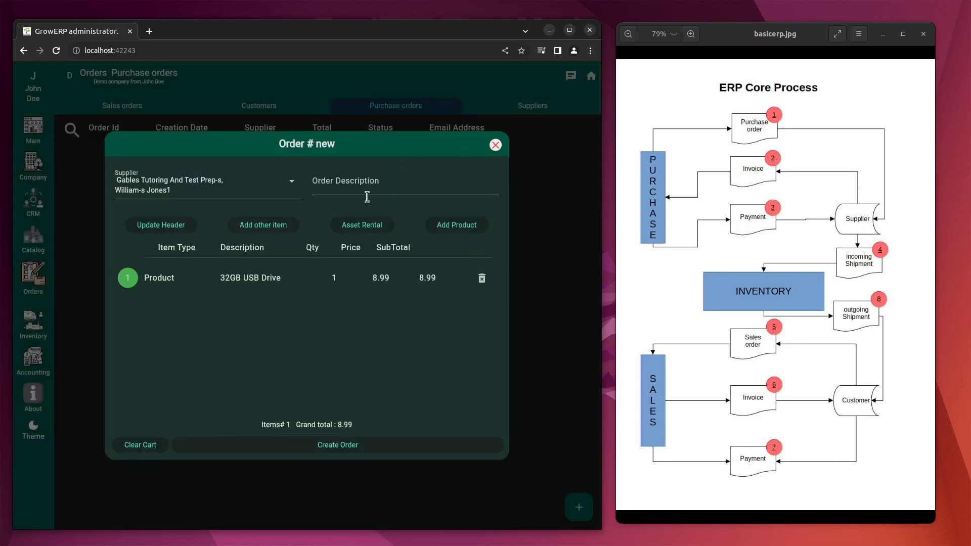
Create the purchase order and approve it, expanding its entry to review the referenced documents.
{"action": "left_click", "coordinate": [344, 443]}
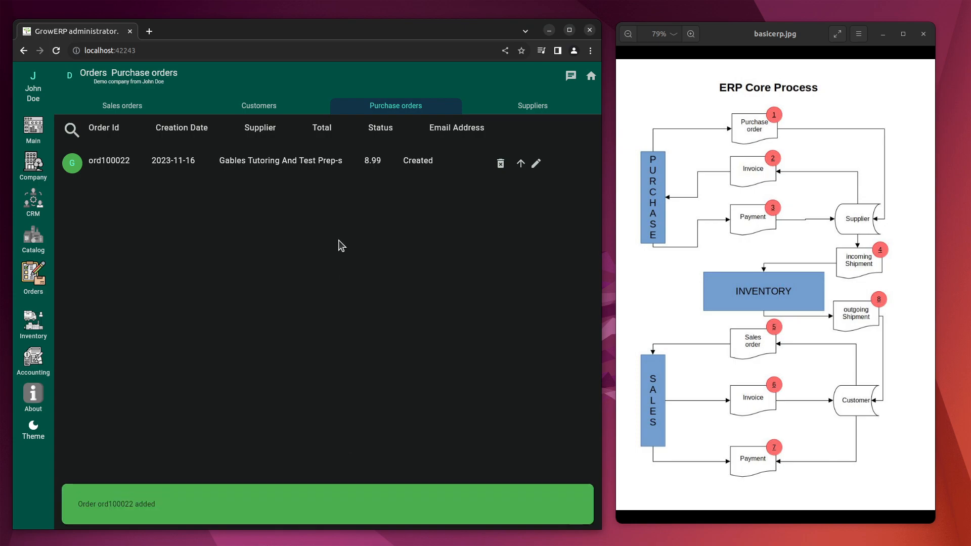
{"action": "left_click", "coordinate": [522, 166]}
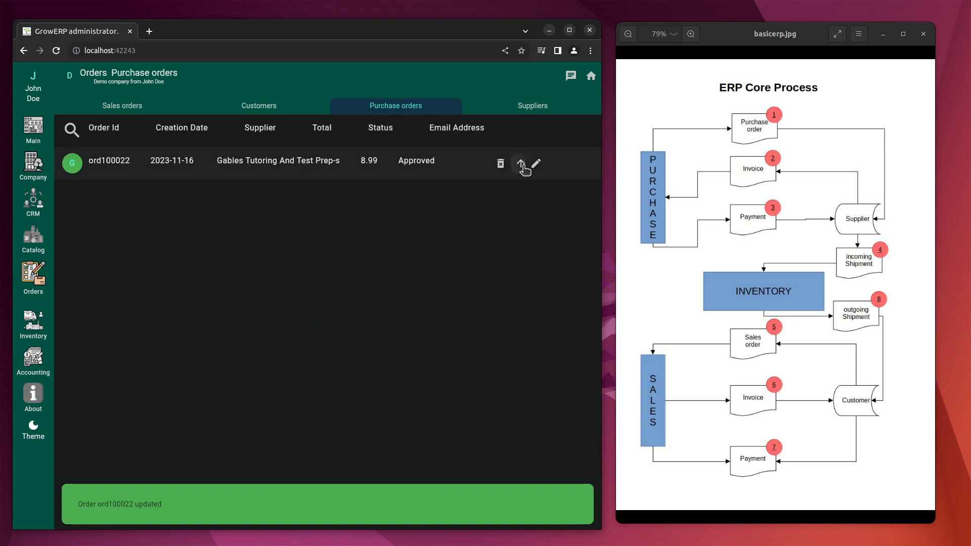
{"action": "left_click", "coordinate": [217, 162]}
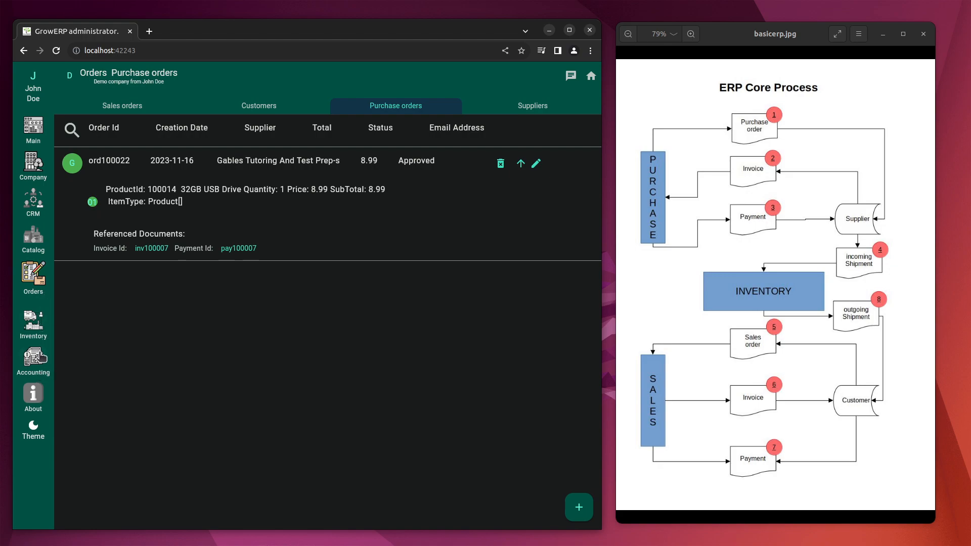
Advance the outgoing payment to Gables Tutoring And Test Prep-s in purchase accounting, checking the related incoming invoice.
{"action": "left_click", "coordinate": [35, 358]}
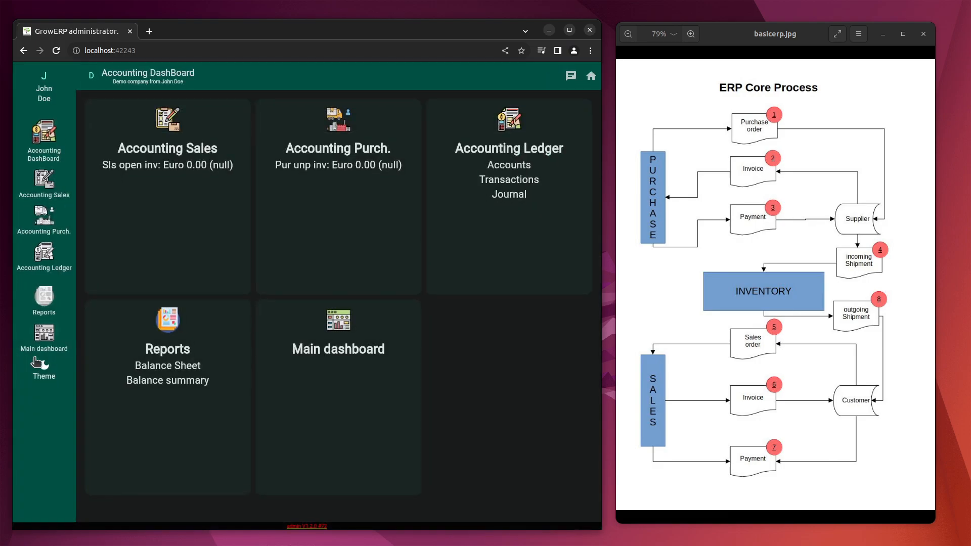
{"action": "left_click", "coordinate": [377, 161]}
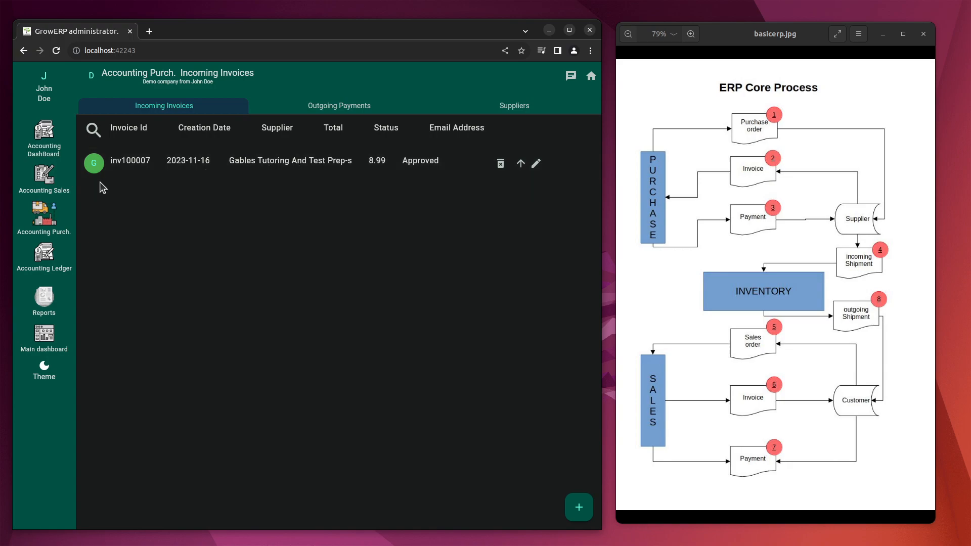
{"action": "left_click", "coordinate": [297, 165]}
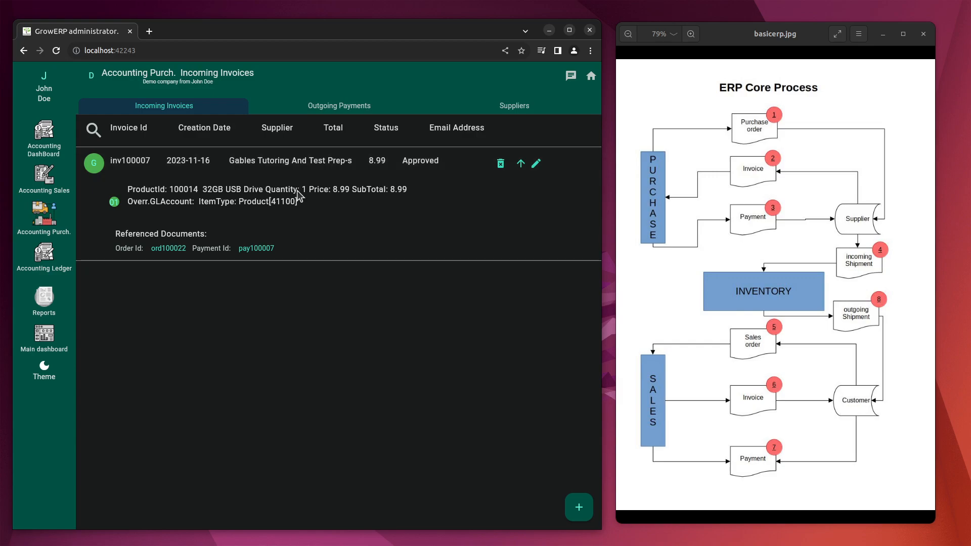
{"action": "left_click", "coordinate": [362, 105]}
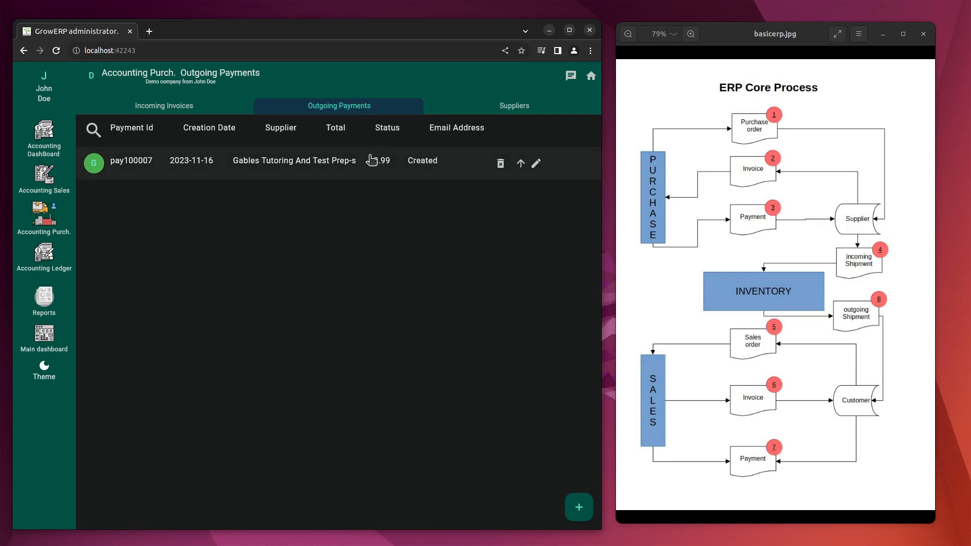
{"action": "left_click", "coordinate": [521, 164]}
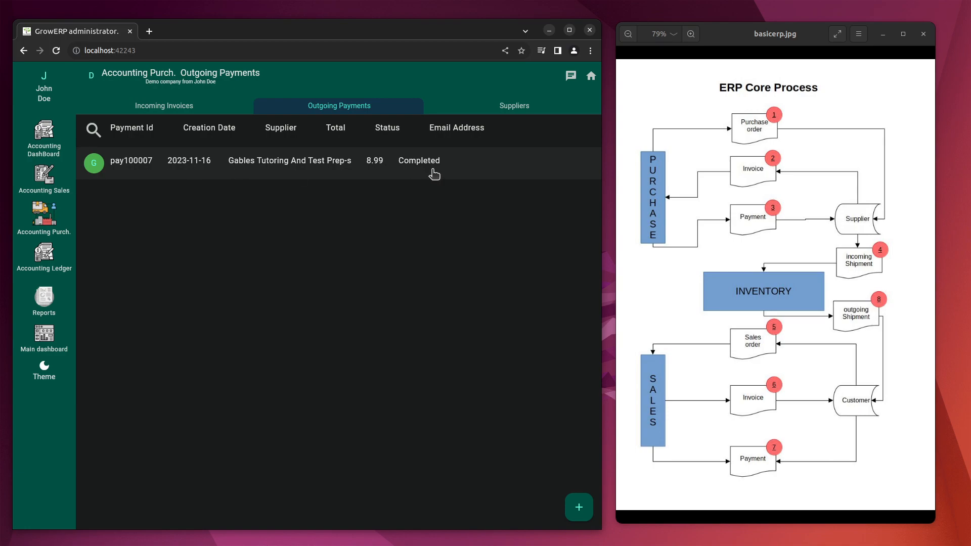
{"action": "left_click", "coordinate": [165, 104]}
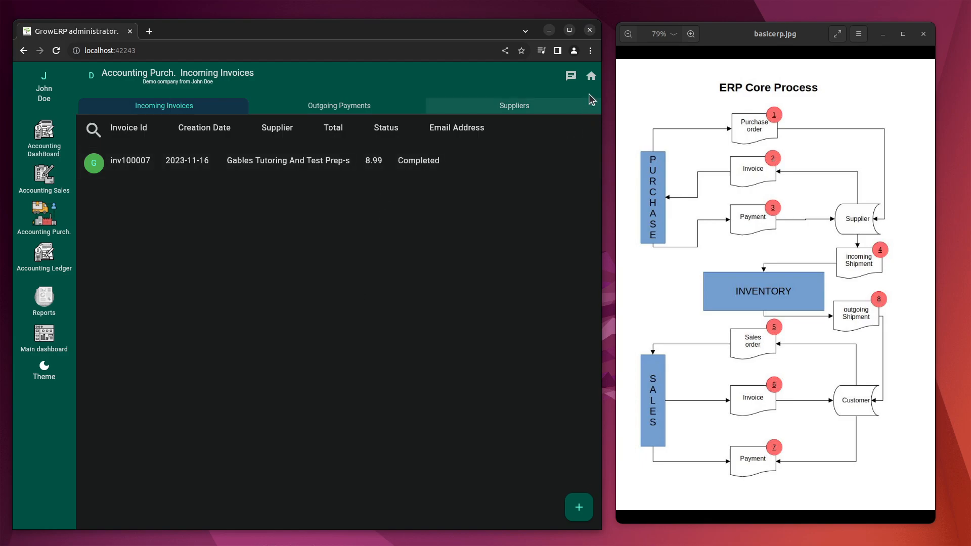
Receive the incoming shipment from Gables Tutoring And Test Prep-s in inventory, leaving the location unspecified, and review its details.
{"action": "left_click", "coordinate": [591, 75]}
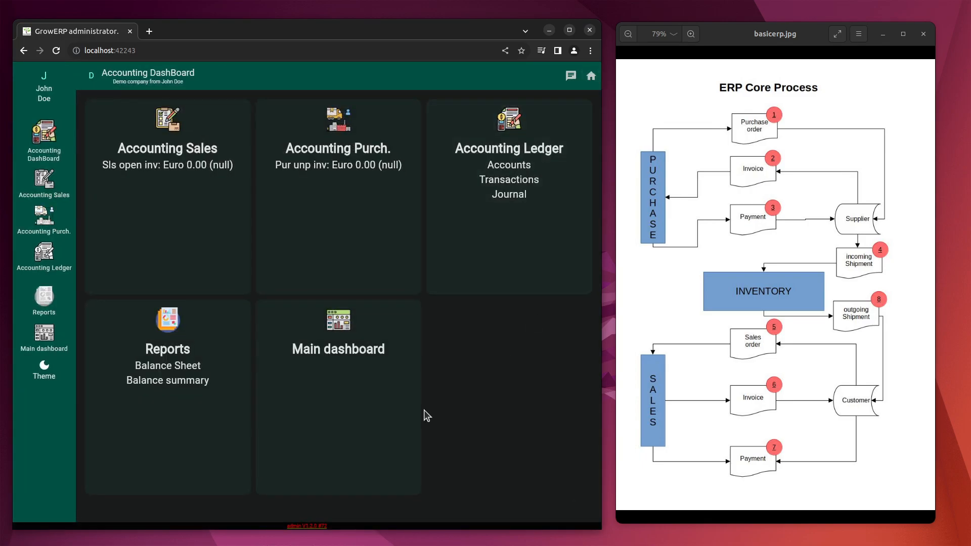
{"action": "left_click", "coordinate": [591, 76]}
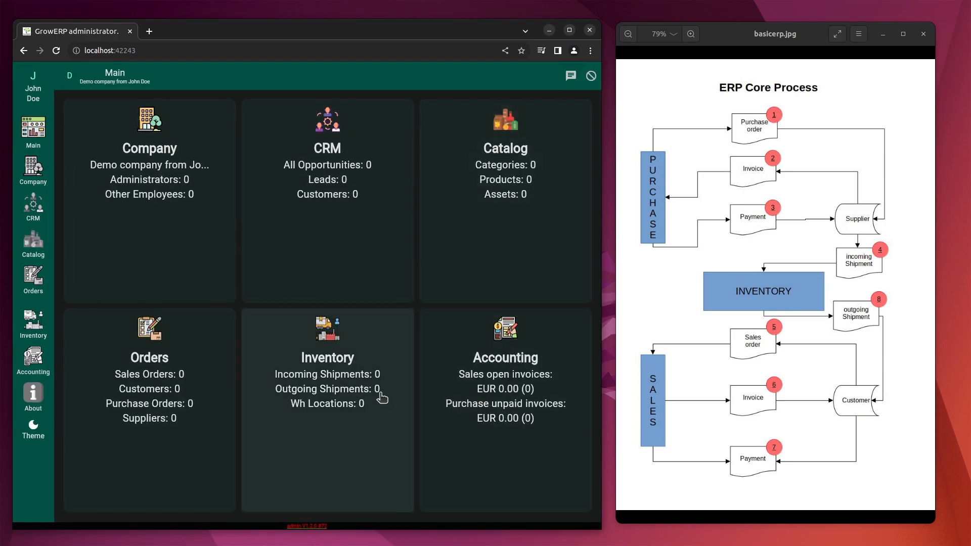
{"action": "left_click", "coordinate": [338, 360]}
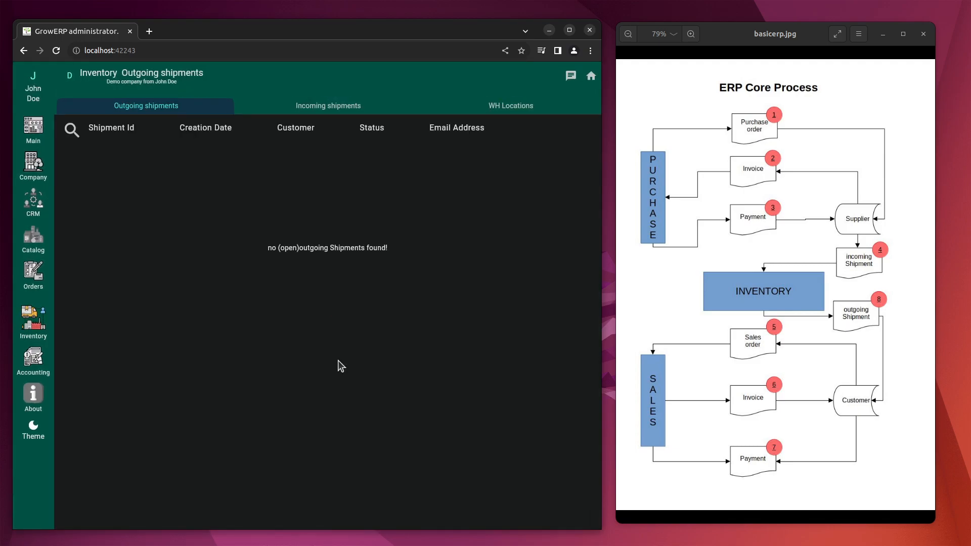
{"action": "left_click", "coordinate": [338, 107]}
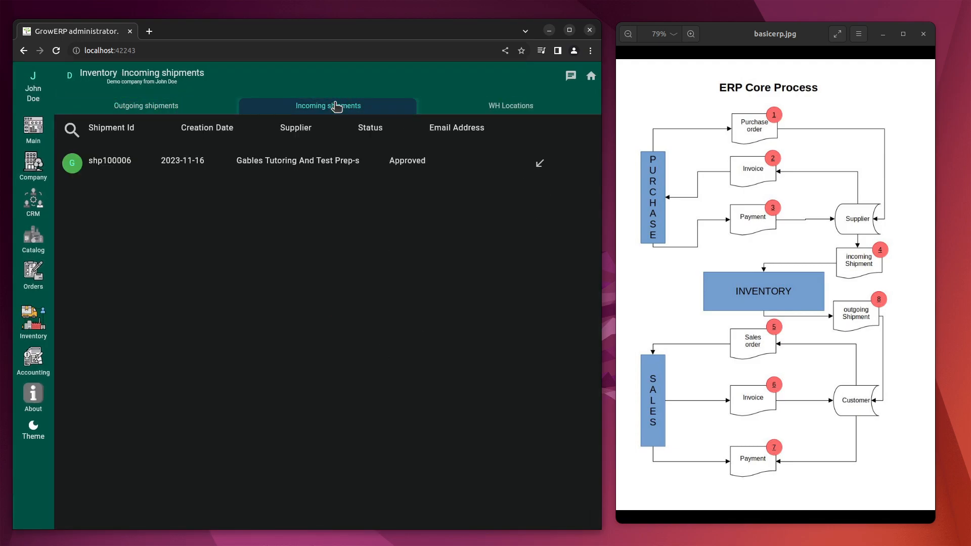
{"action": "left_click", "coordinate": [259, 171]}
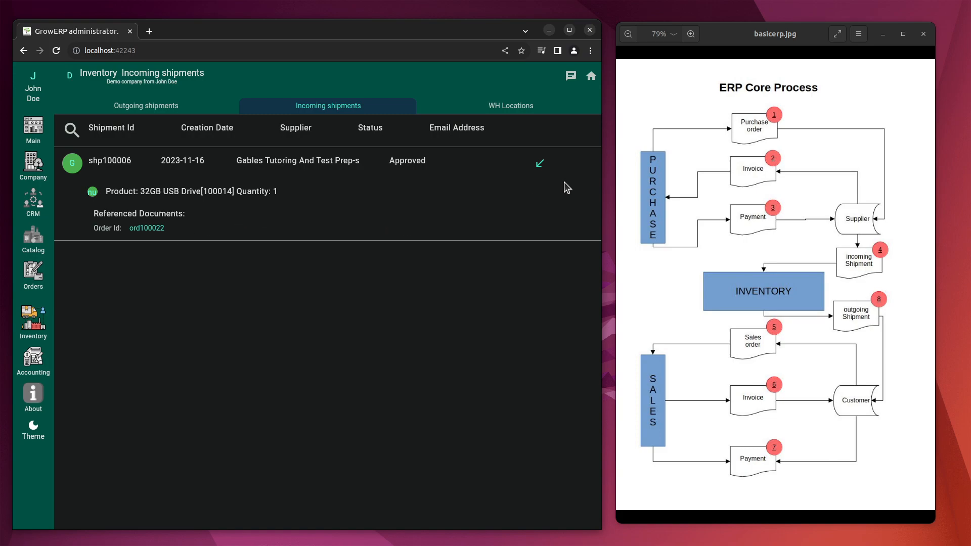
{"action": "left_click", "coordinate": [541, 166]}
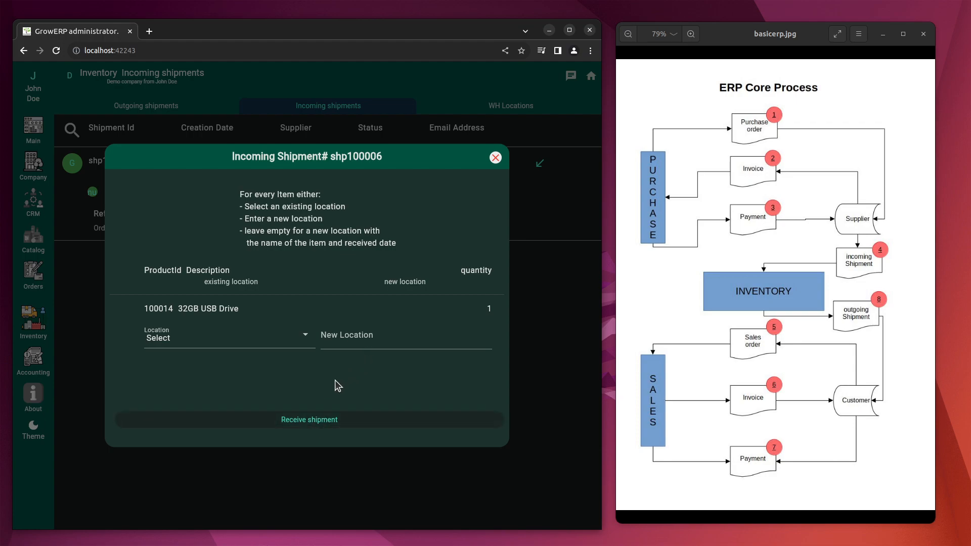
{"action": "left_click", "coordinate": [307, 421]}
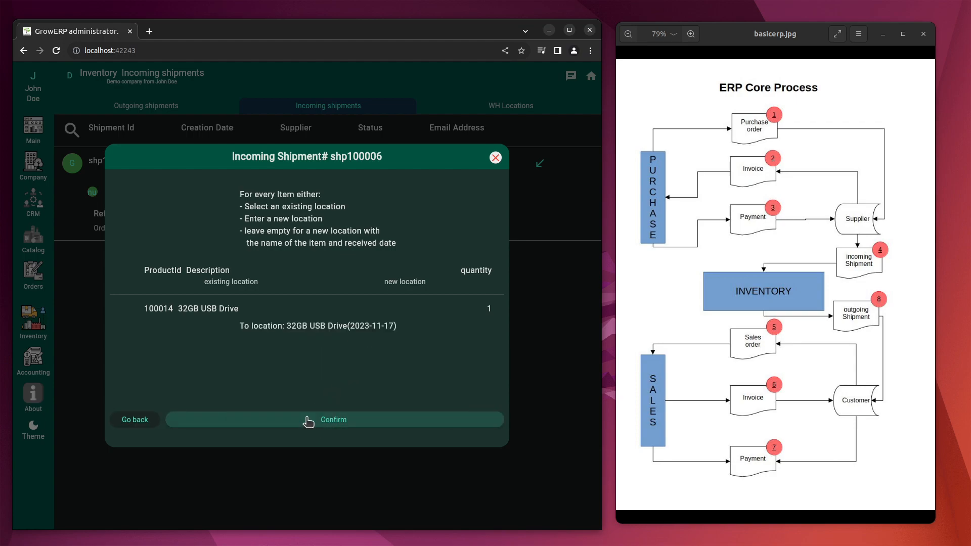
{"action": "left_click", "coordinate": [342, 422]}
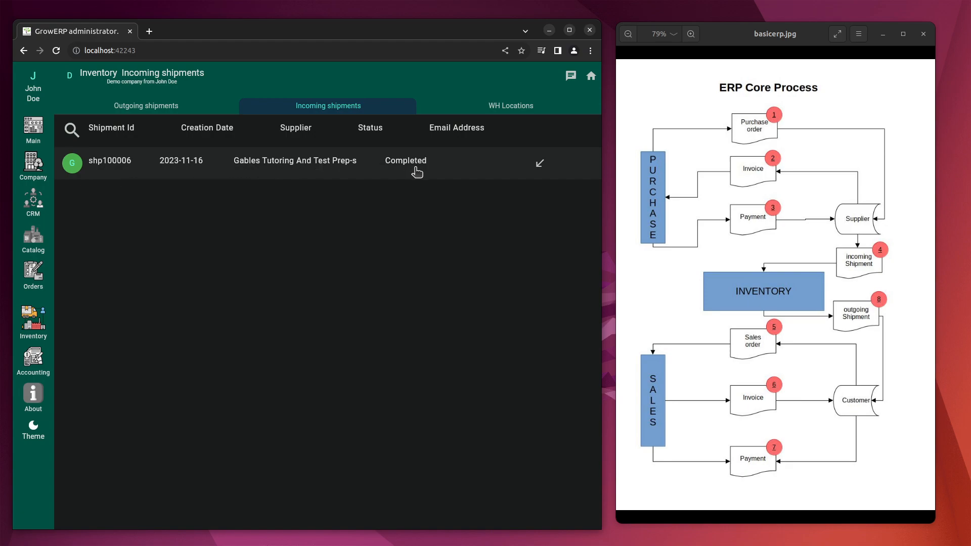
{"action": "left_click", "coordinate": [340, 161]}
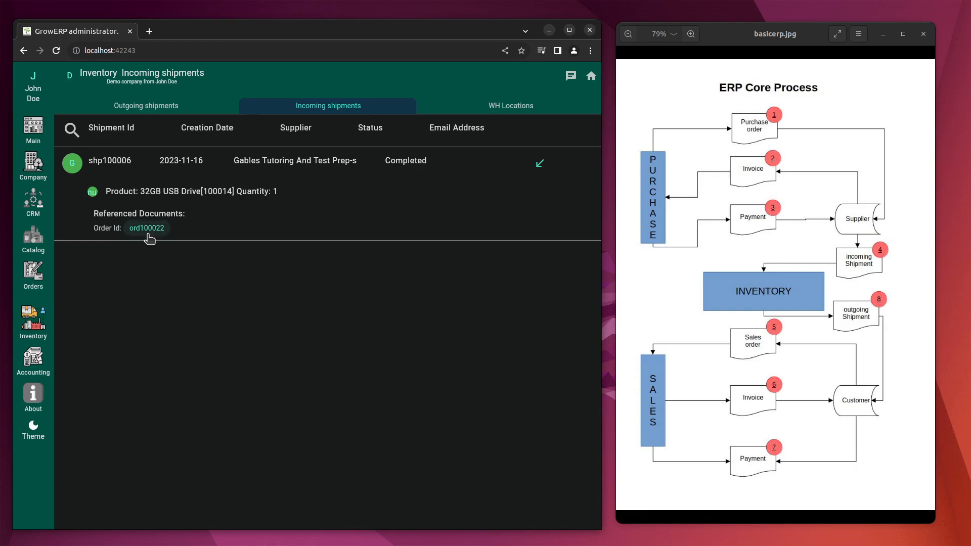
Check the status of the Gables Tutoring And Test Prep-s order in the list of purchase orders.
{"action": "left_click", "coordinate": [590, 76]}
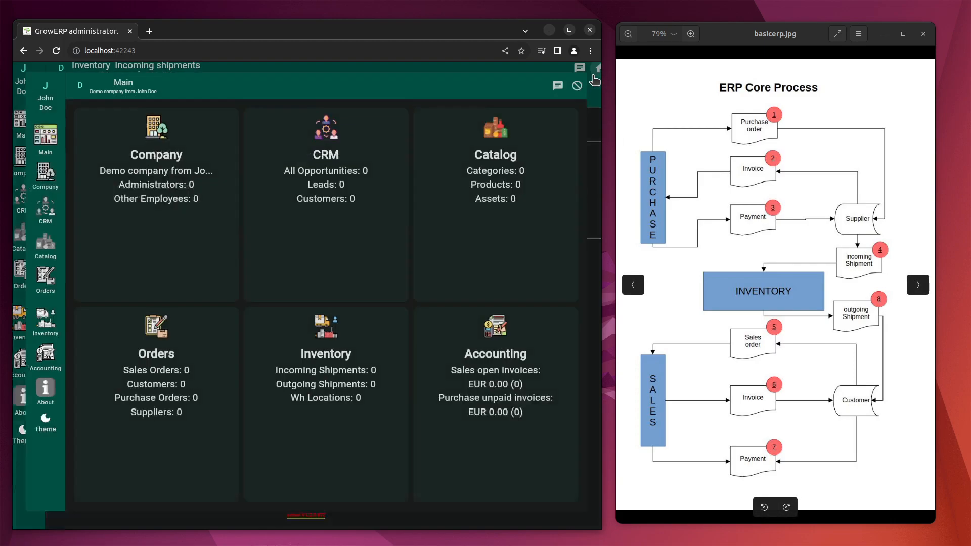
{"action": "left_click", "coordinate": [146, 404]}
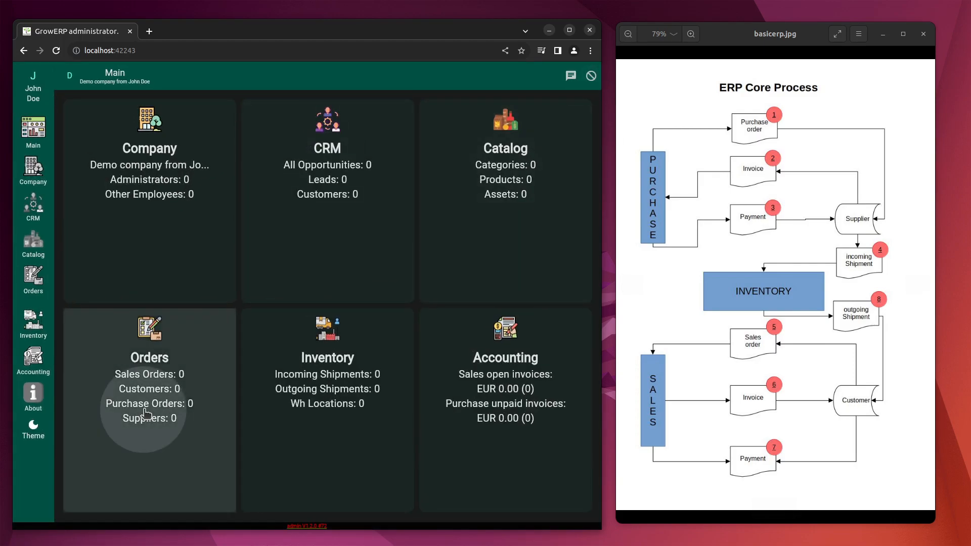
{"action": "left_click", "coordinate": [401, 104]}
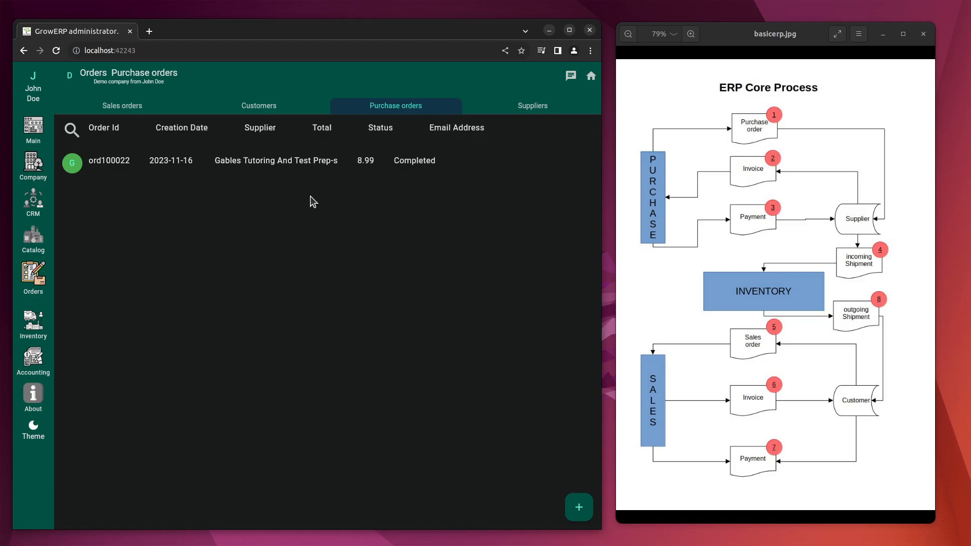
Start a new sales order and select Miami Learning Center-c as its customer, leaving the order description empty.
{"action": "left_click", "coordinate": [592, 77]}
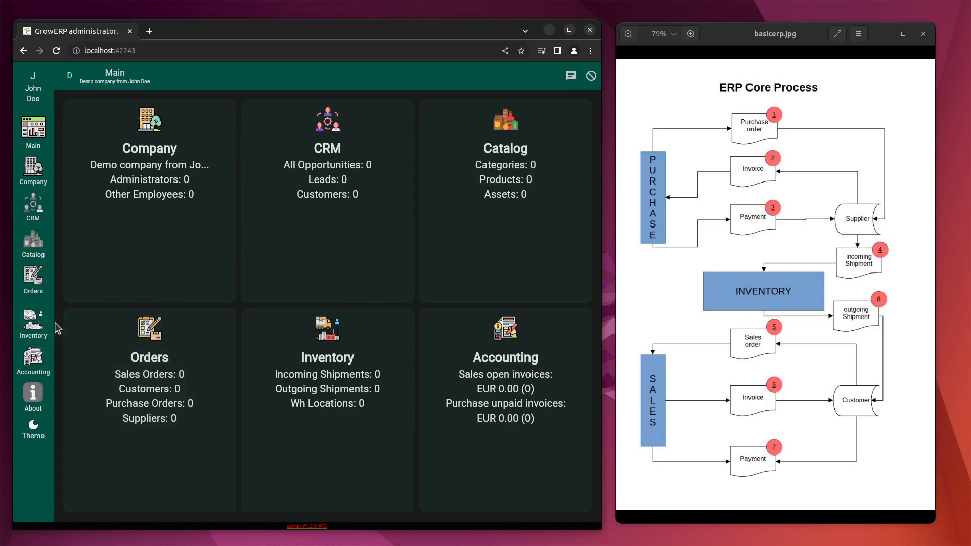
{"action": "left_click", "coordinate": [33, 278]}
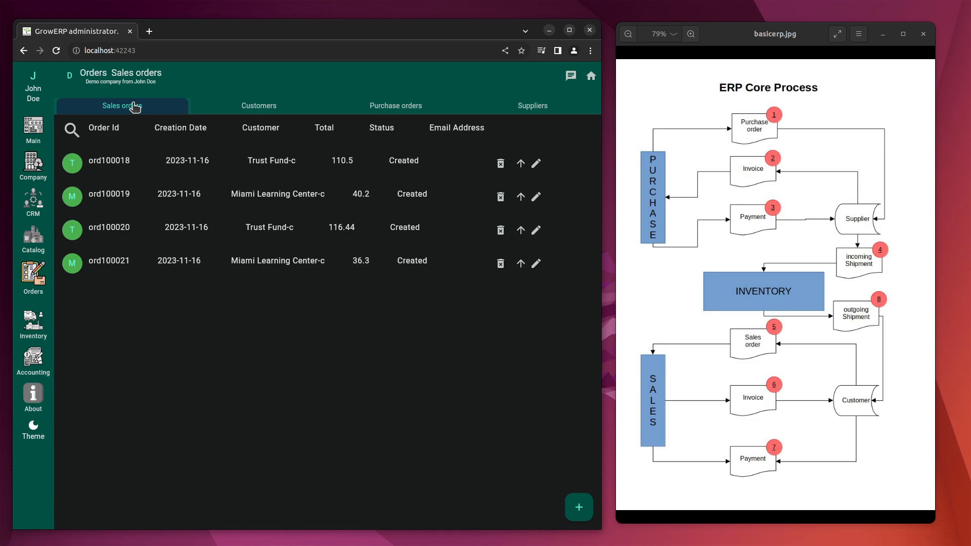
{"action": "left_click", "coordinate": [578, 508]}
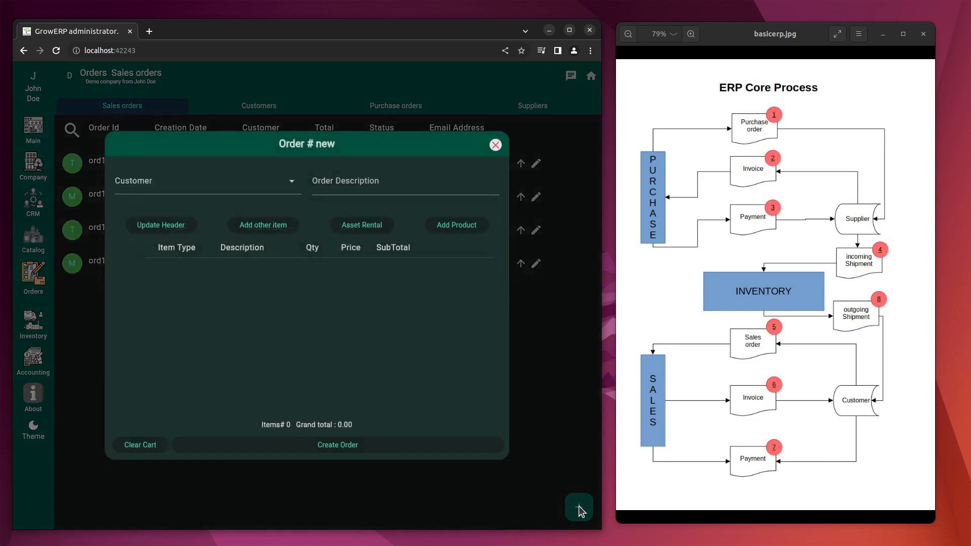
{"action": "left_click", "coordinate": [187, 186]}
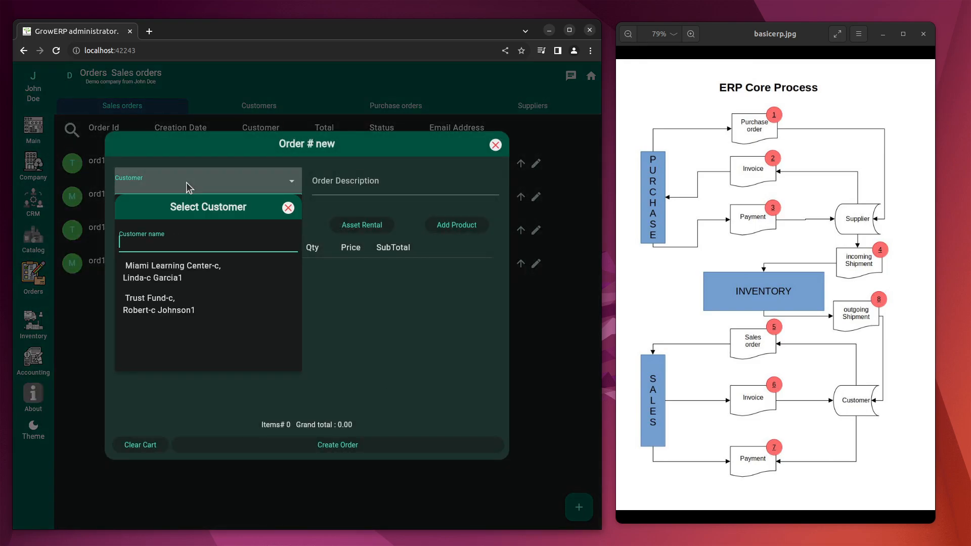
{"action": "left_click", "coordinate": [160, 278]}
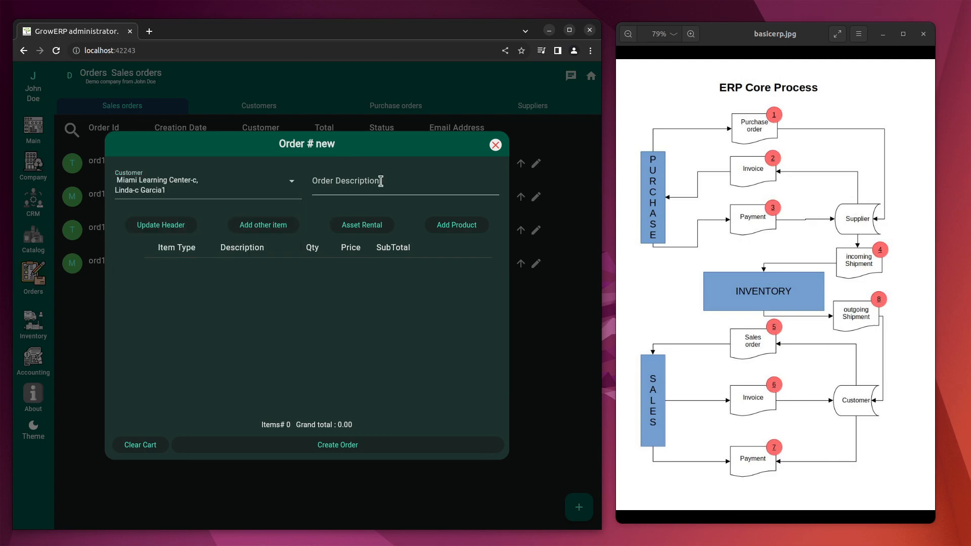
Add the 32GB USB Drive product to the sales order, keeping the default price and leaving the quantity and GL account empty.
{"action": "left_click", "coordinate": [462, 228]}
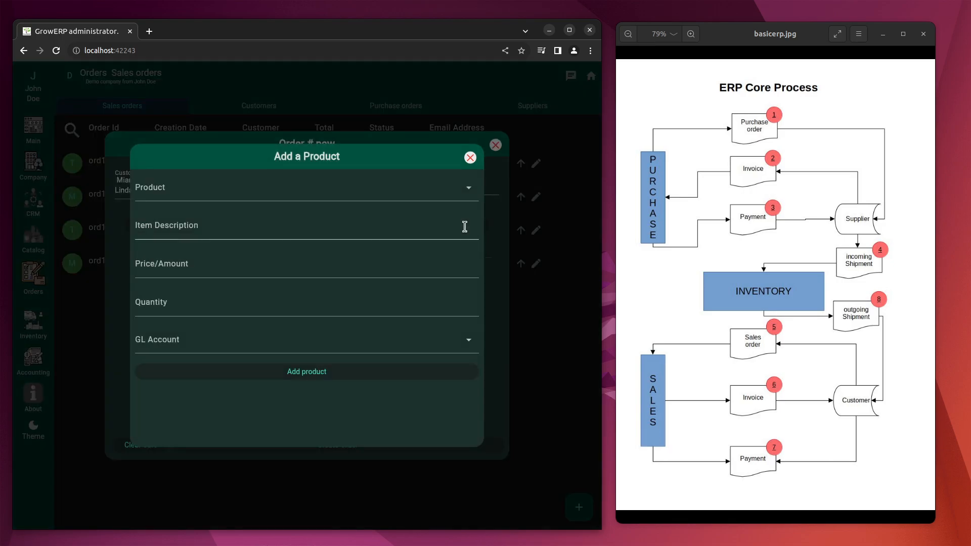
{"action": "left_click", "coordinate": [264, 190]}
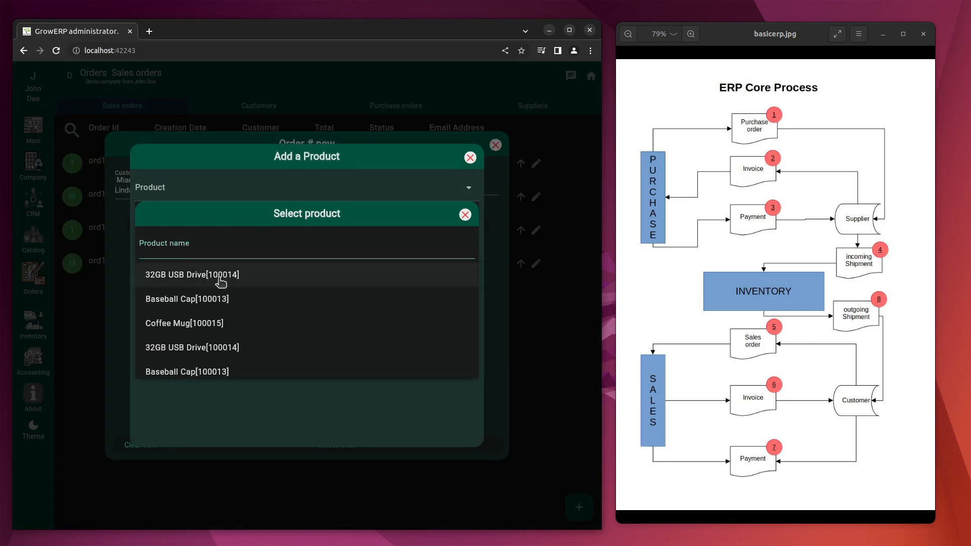
{"action": "left_click", "coordinate": [218, 275]}
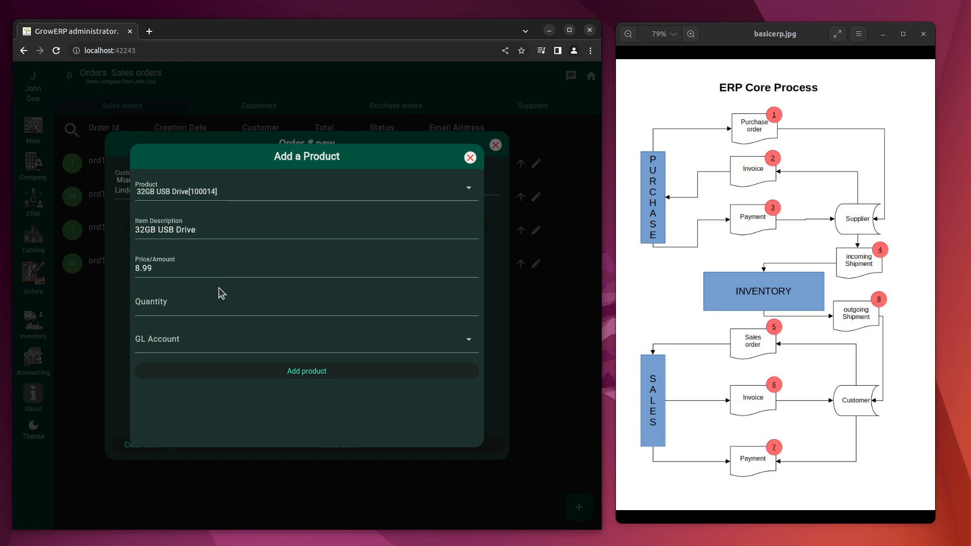
{"action": "left_click", "coordinate": [302, 373]}
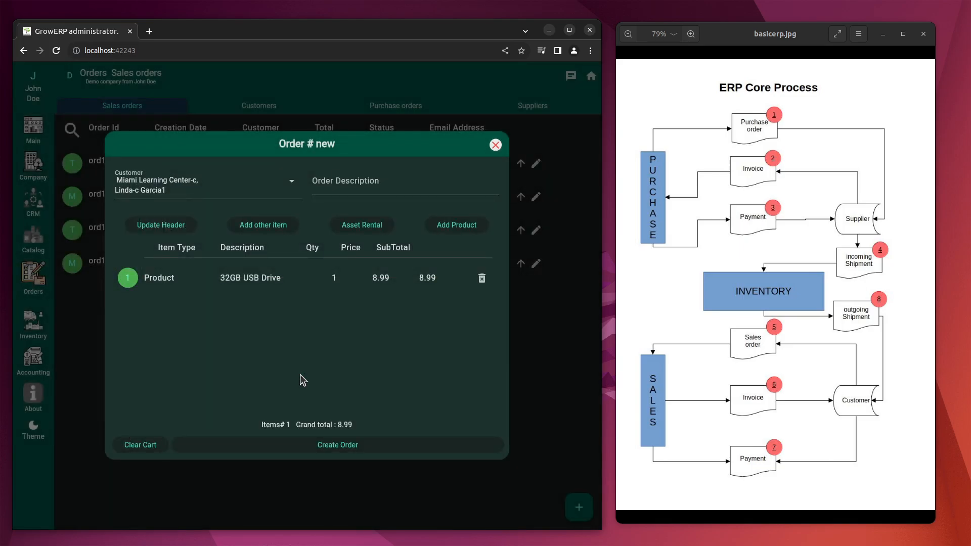
Create the sales order for Miami Learning Center-c and try to approve it.
{"action": "left_click", "coordinate": [333, 449]}
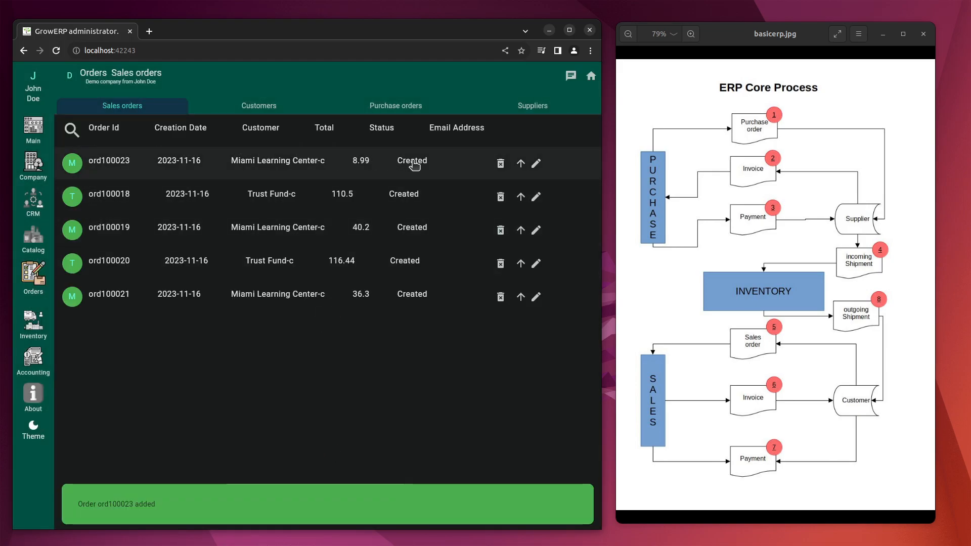
{"action": "left_click", "coordinate": [521, 162]}
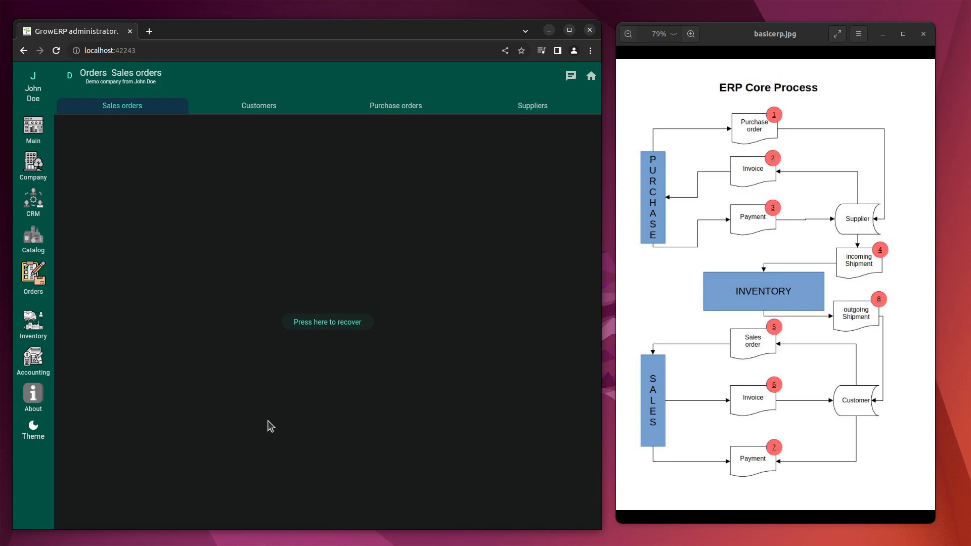
Start a new postal address for the customer Miami Learning Center-c and enter its first address line and postal code.
{"action": "left_click", "coordinate": [259, 106]}
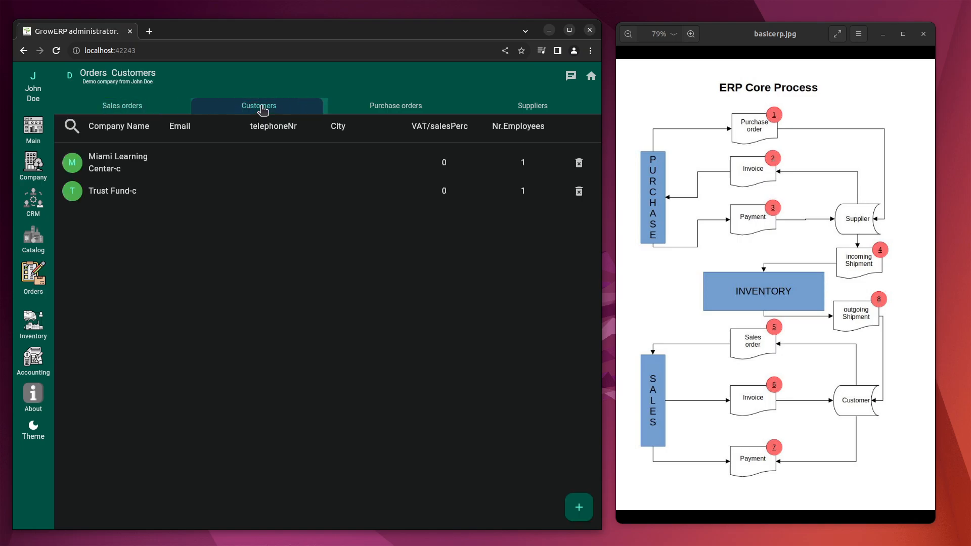
{"action": "left_click", "coordinate": [129, 160]}
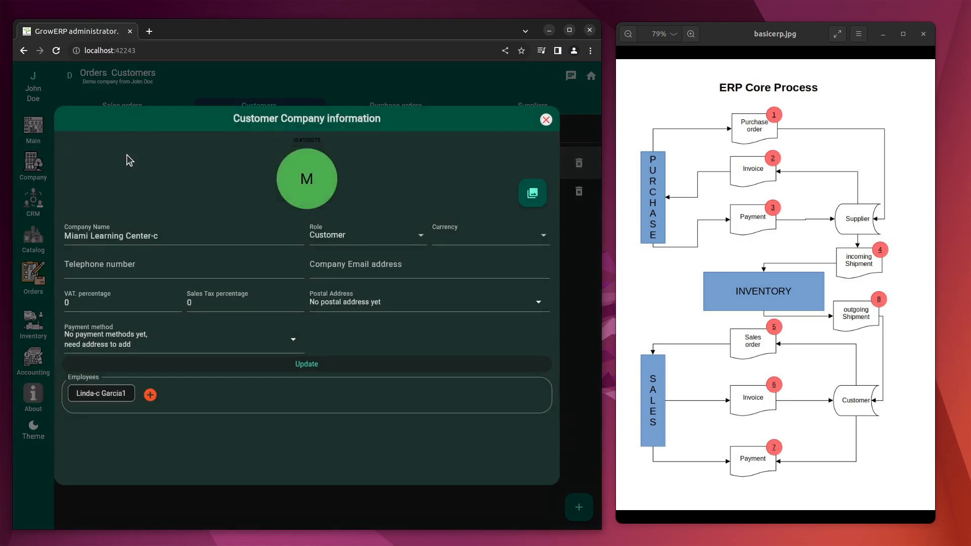
{"action": "left_click", "coordinate": [342, 298]}
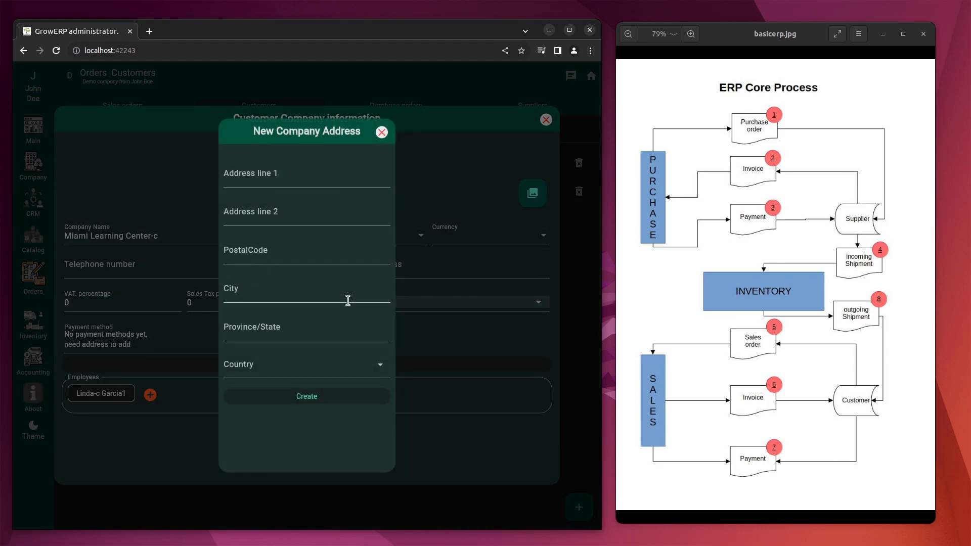
{"action": "left_click", "coordinate": [285, 182]}
{"action": "type", "text": "ww"}
{"action": "left_click", "coordinate": [265, 218]}
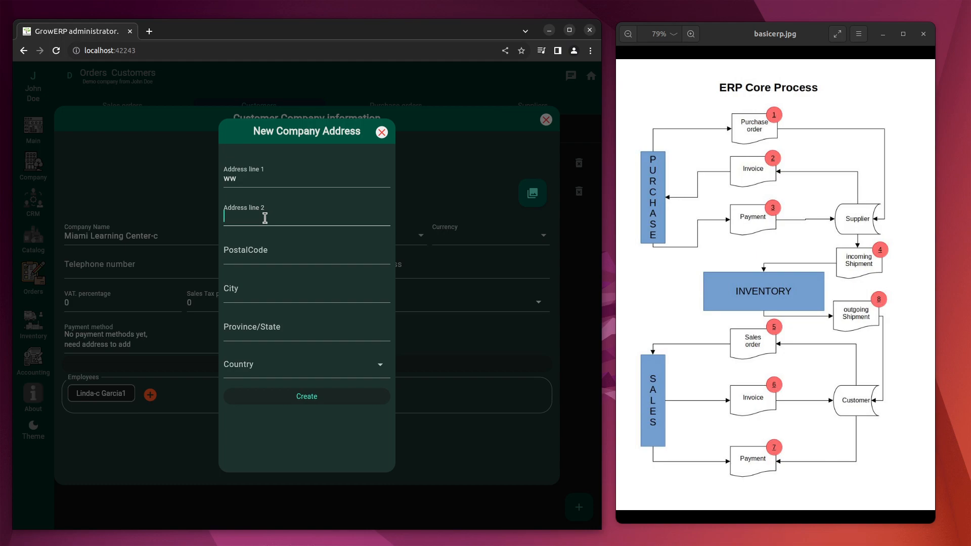
{"action": "left_click", "coordinate": [256, 254]}
{"action": "type", "text": "2222"}
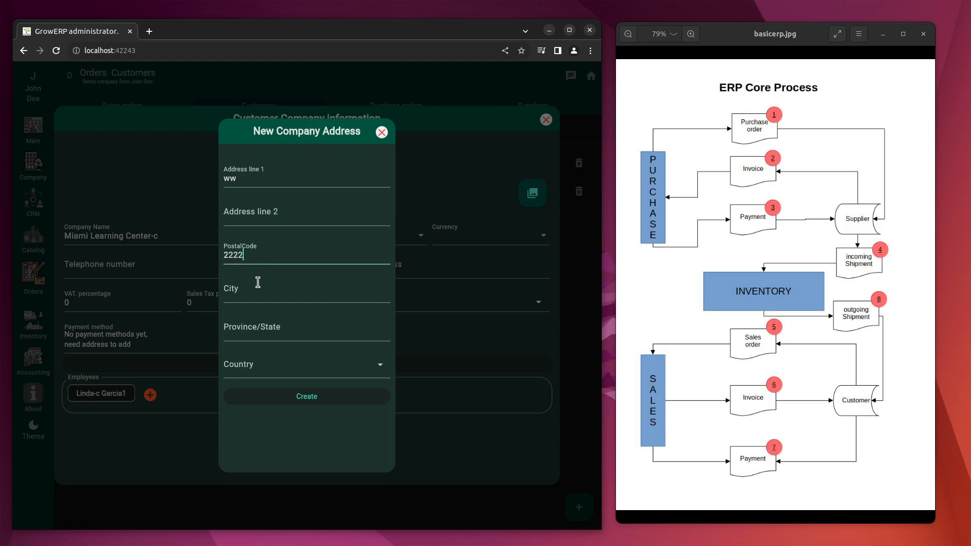
Fill in the city and the province/state of the customer's new address.
{"action": "left_click", "coordinate": [255, 296]}
{"action": "type", "text": "bangkok"}
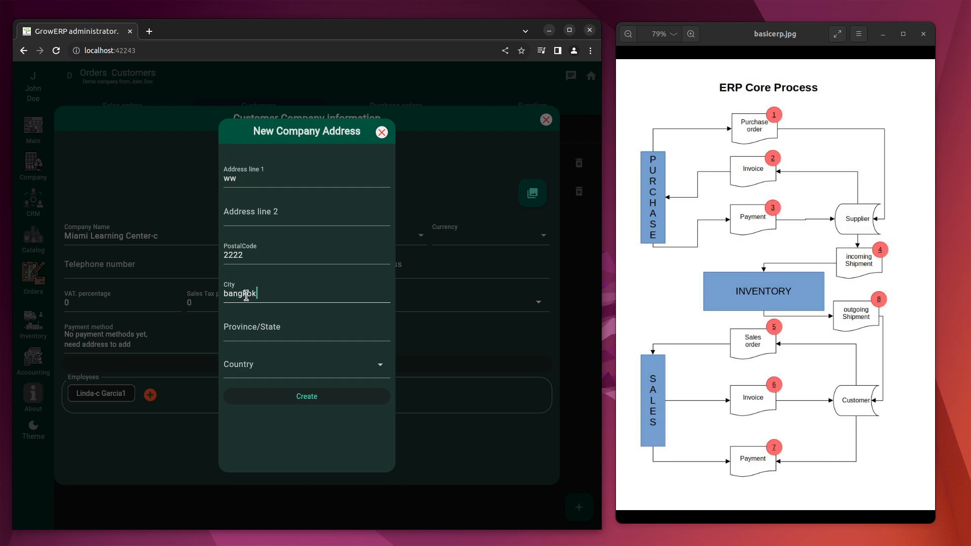
{"action": "key", "text": "Tab"}
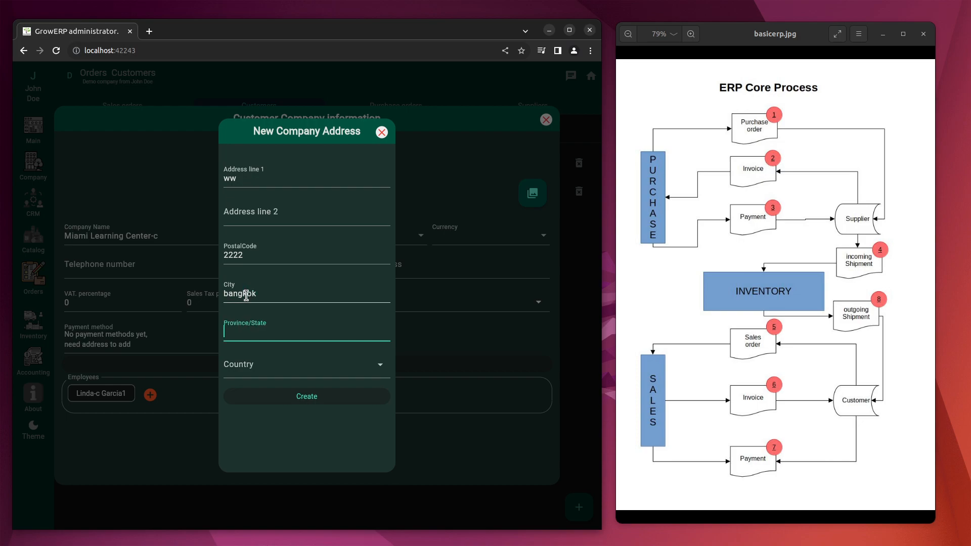
{"action": "type", "text": "Bangkok"}
{"action": "key", "text": "Tab"}
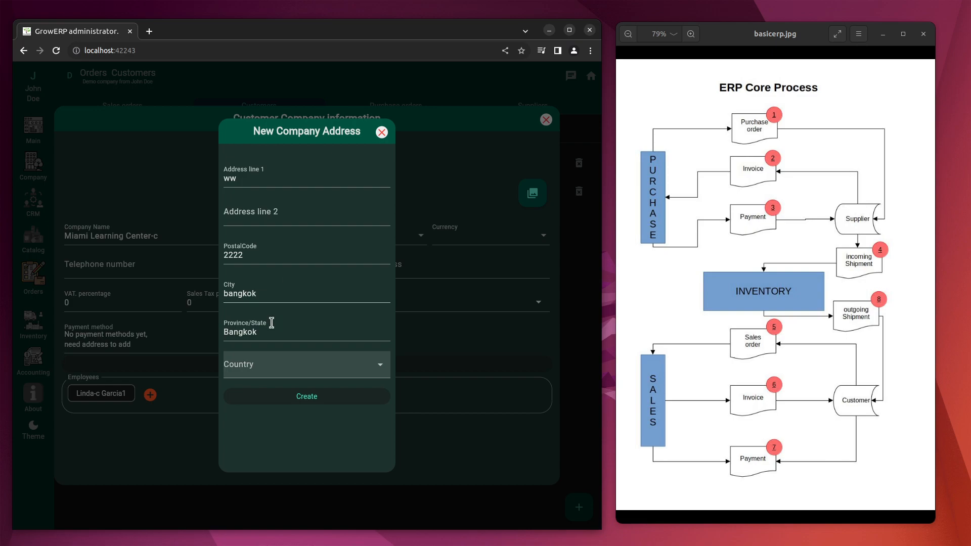
Set the address's country to Thailand, create the address and update the customer company.
{"action": "left_click", "coordinate": [260, 372]}
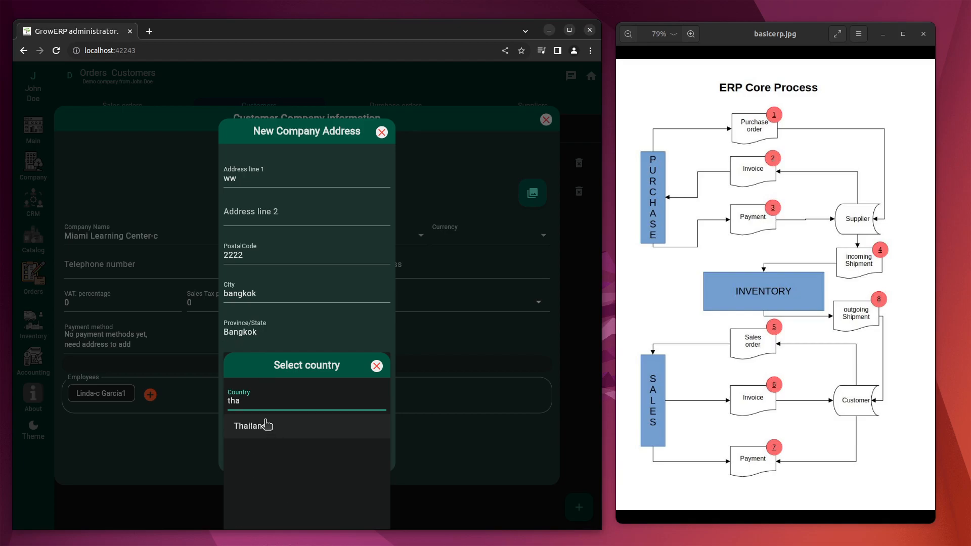
{"action": "left_click", "coordinate": [265, 425]}
{"action": "left_click", "coordinate": [309, 397]}
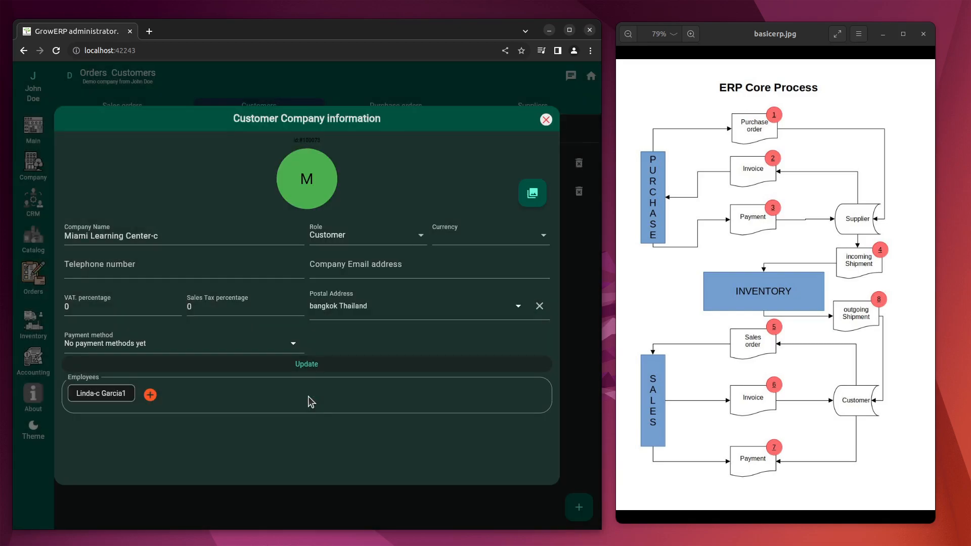
{"action": "left_click", "coordinate": [320, 364]}
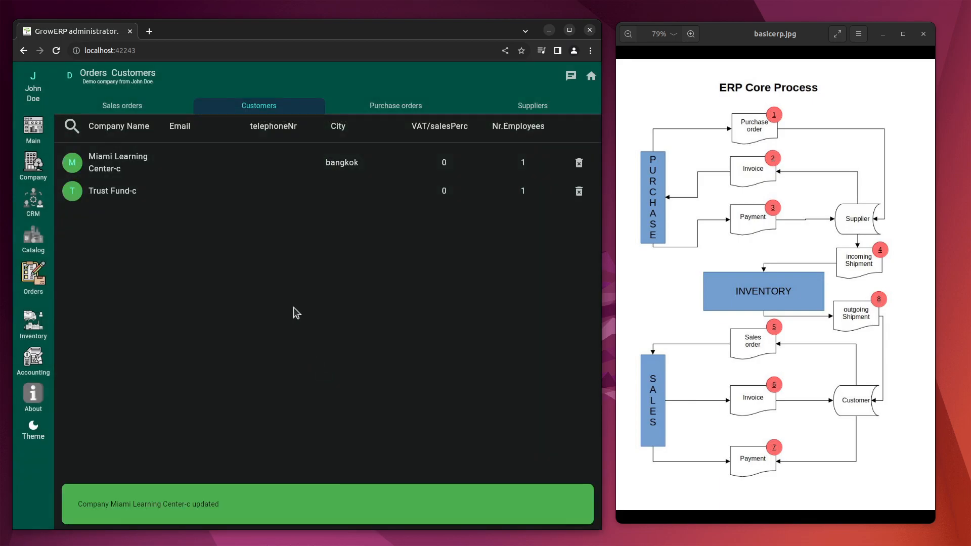
Approve the 32GB USB Drive sales order for Miami Learning Center-c and expand its entry to review the referenced documents.
{"action": "left_click", "coordinate": [34, 282]}
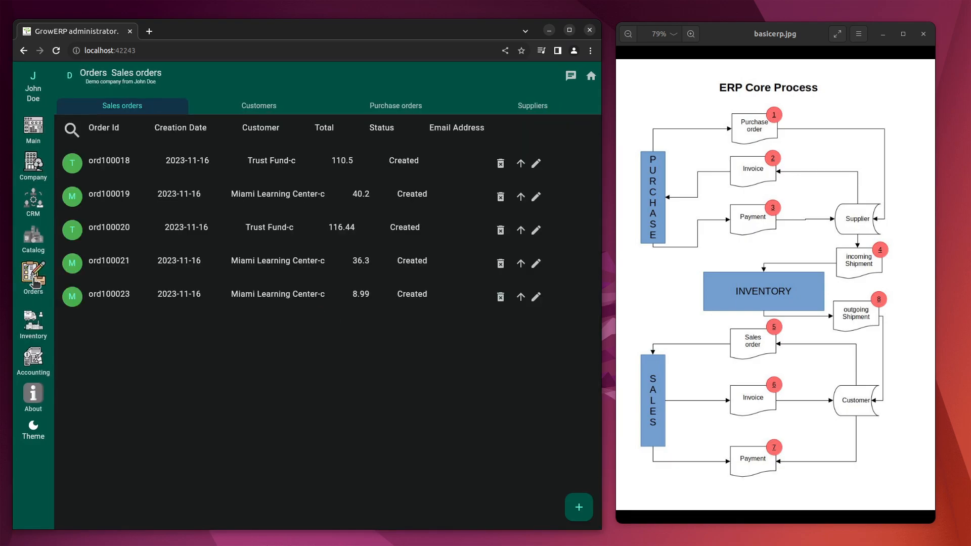
{"action": "left_click", "coordinate": [310, 300]}
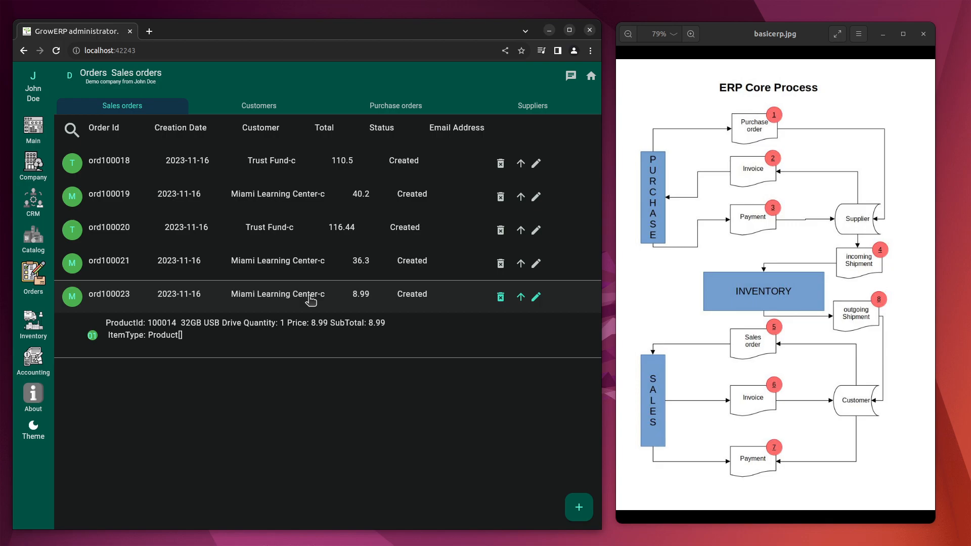
{"action": "left_click", "coordinate": [521, 300]}
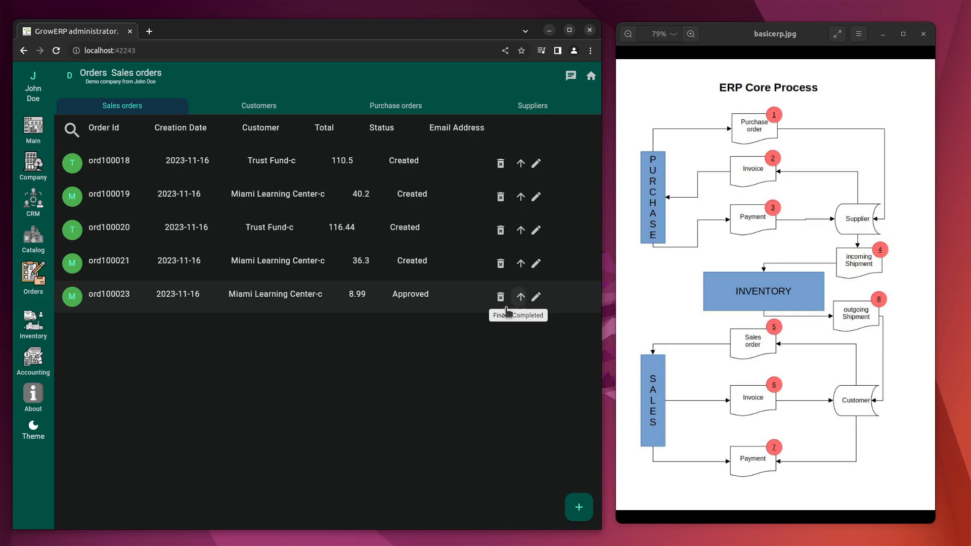
{"action": "left_click", "coordinate": [304, 300]}
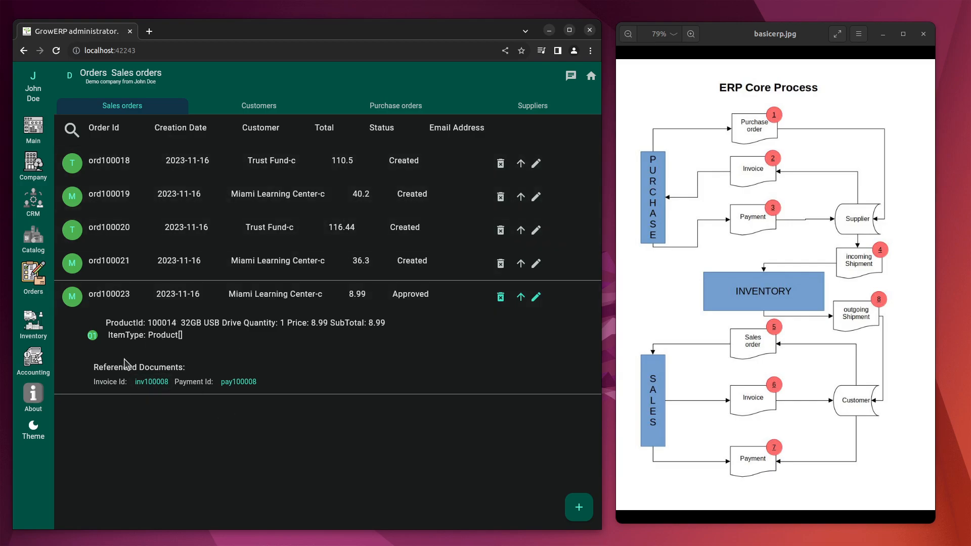
Approve the outgoing invoice to Miami Learning Center-c in sales accounting.
{"action": "left_click", "coordinate": [35, 361]}
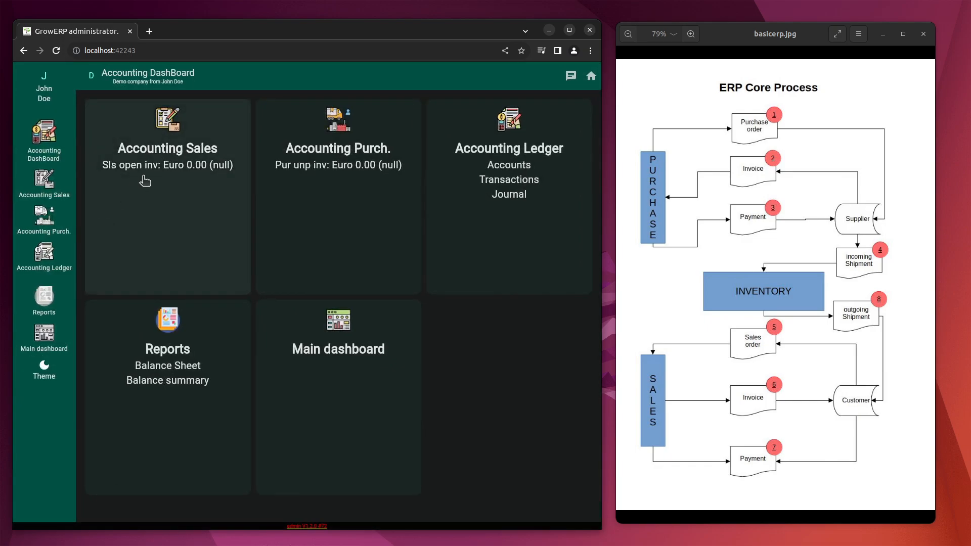
{"action": "left_click", "coordinate": [174, 150]}
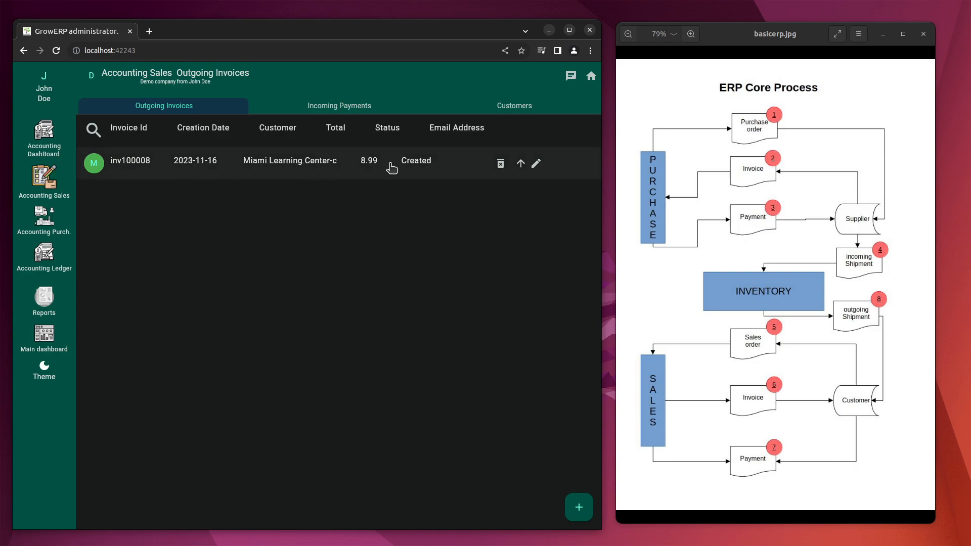
{"action": "left_click", "coordinate": [521, 164]}
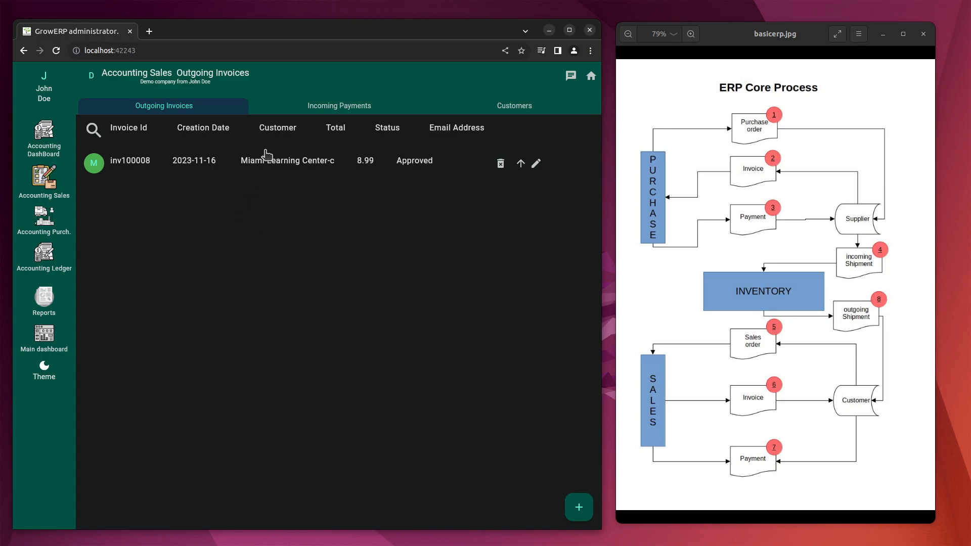
Review the incoming payment from Miami Learning Center-c with its referenced documents and advance it to completed.
{"action": "left_click", "coordinate": [350, 112]}
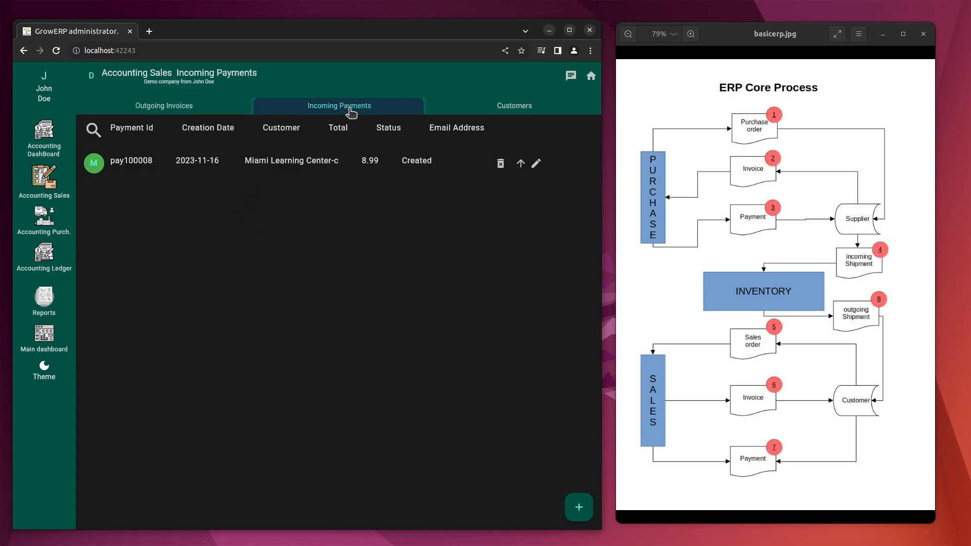
{"action": "left_click", "coordinate": [336, 169]}
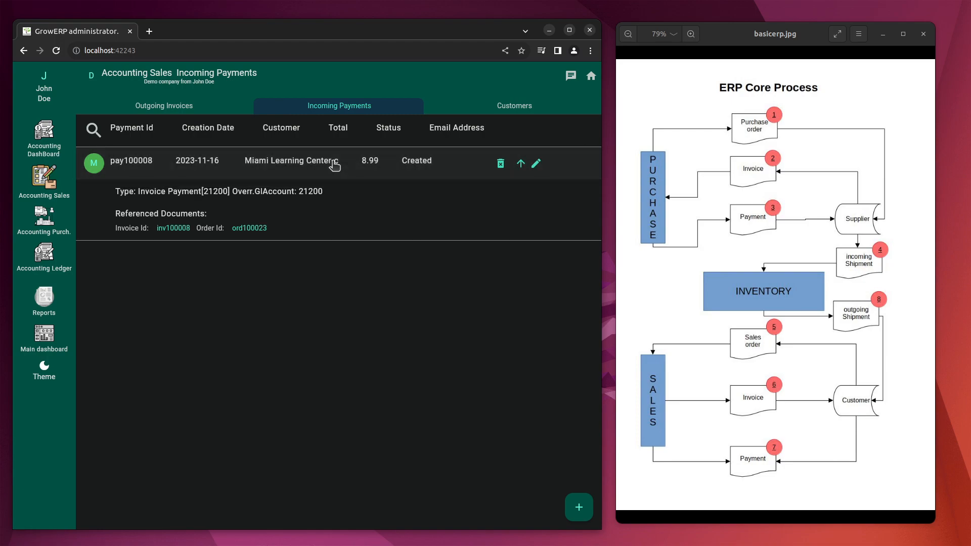
{"action": "left_click", "coordinate": [521, 163]}
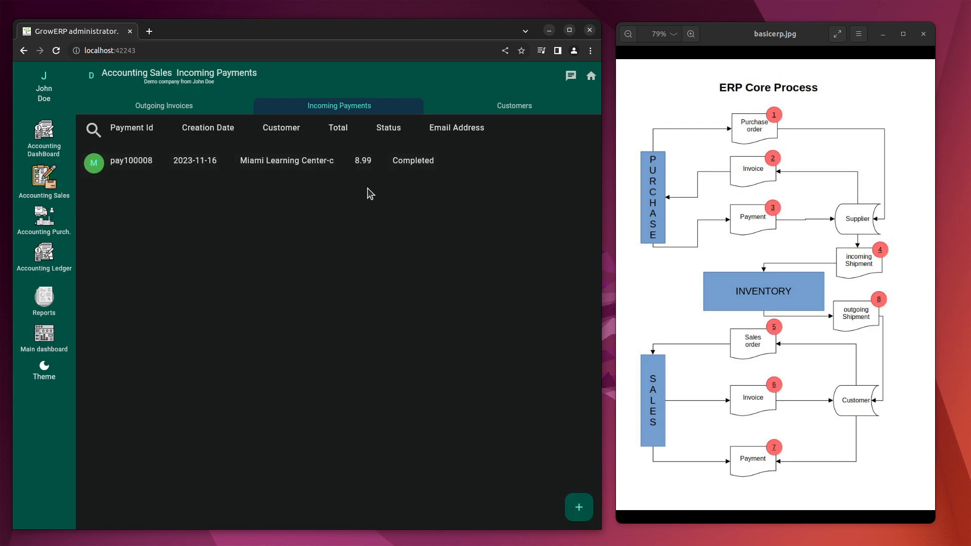
Approve the outgoing shipment to Miami Learning Center-c in inventory and advance it to completed.
{"action": "left_click", "coordinate": [590, 77]}
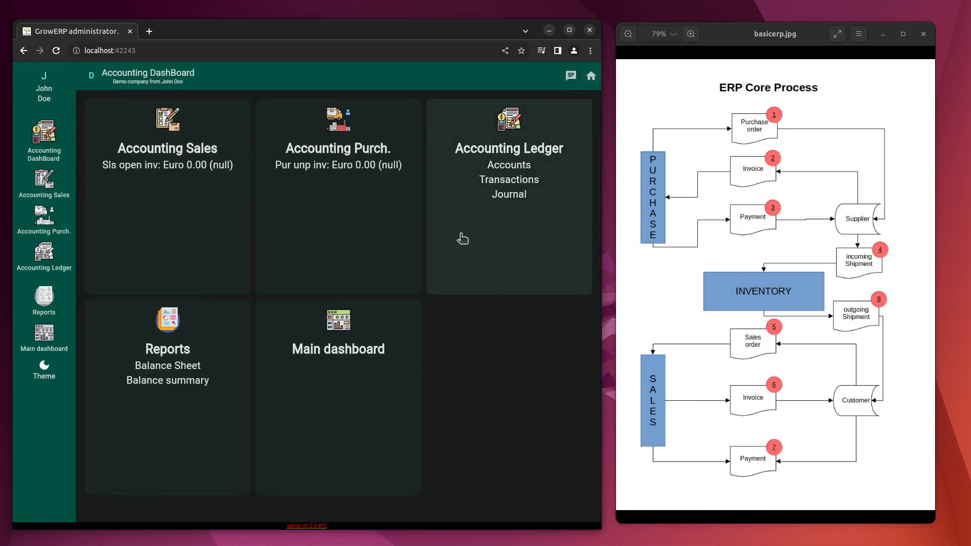
{"action": "left_click", "coordinate": [590, 79]}
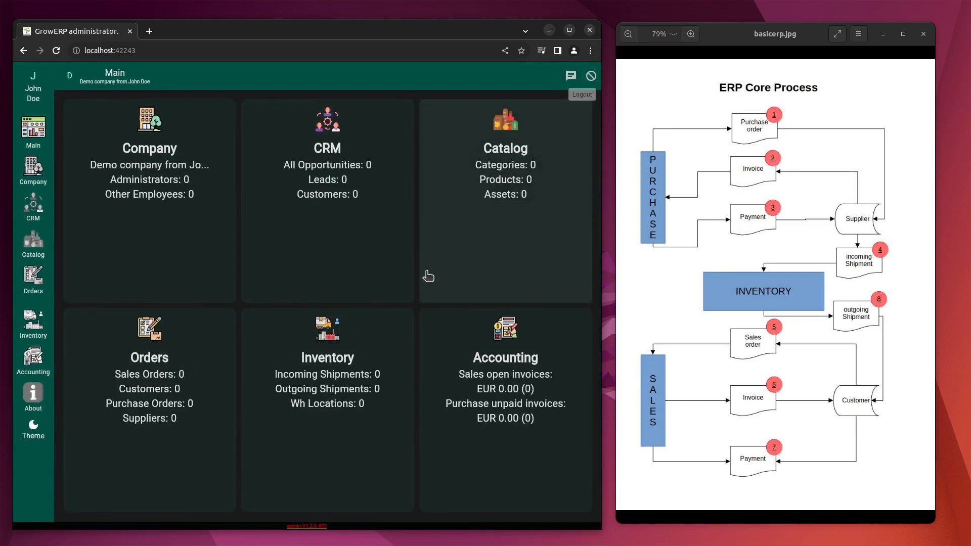
{"action": "left_click", "coordinate": [327, 384]}
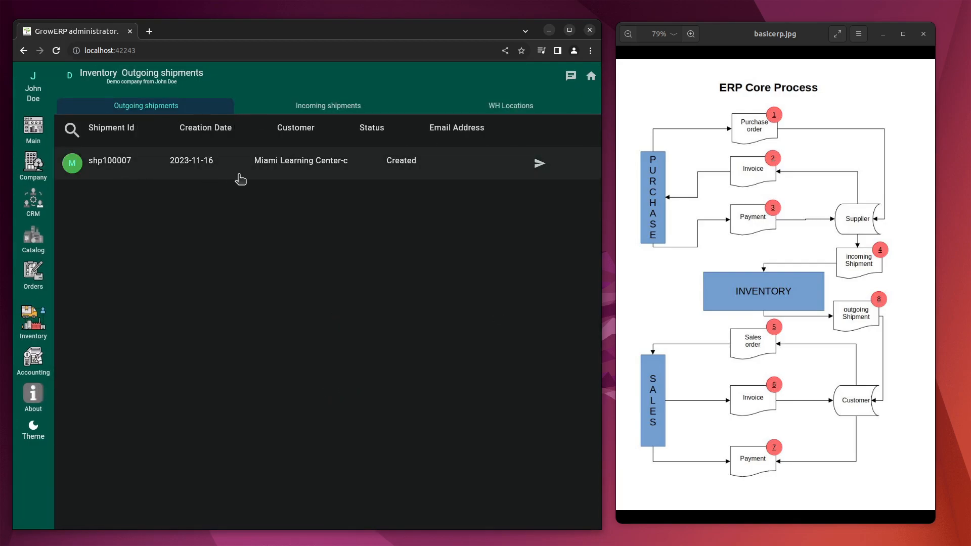
{"action": "left_click", "coordinate": [283, 165]}
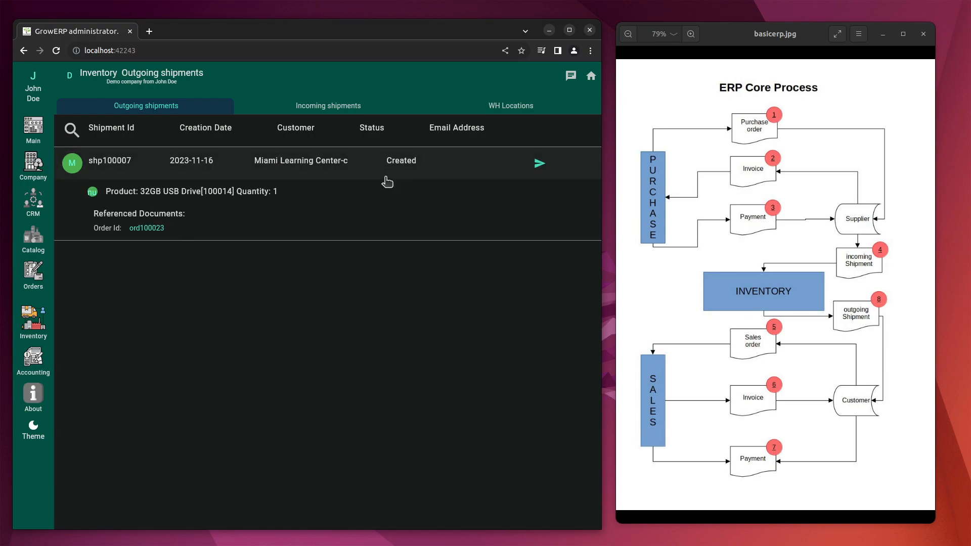
{"action": "left_click", "coordinate": [534, 165]}
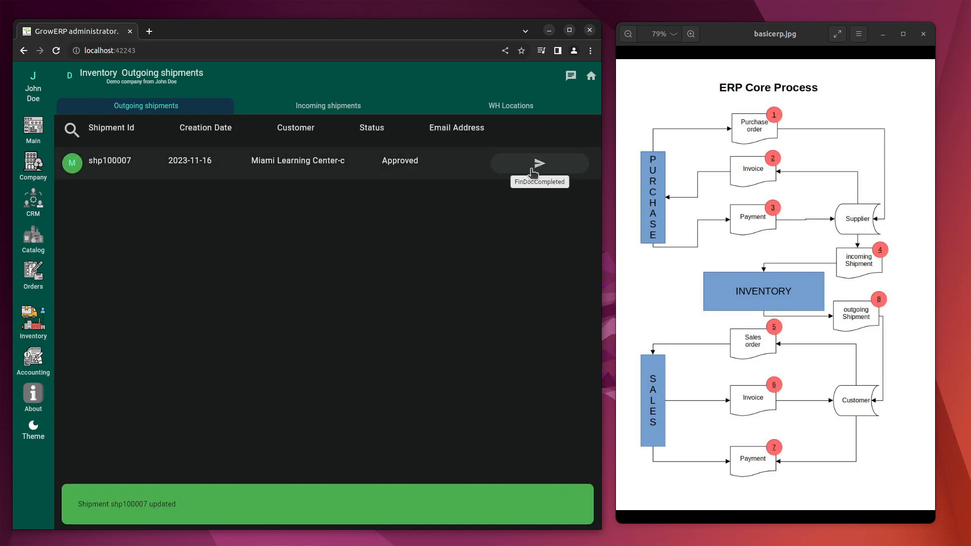
{"action": "left_click", "coordinate": [541, 165]}
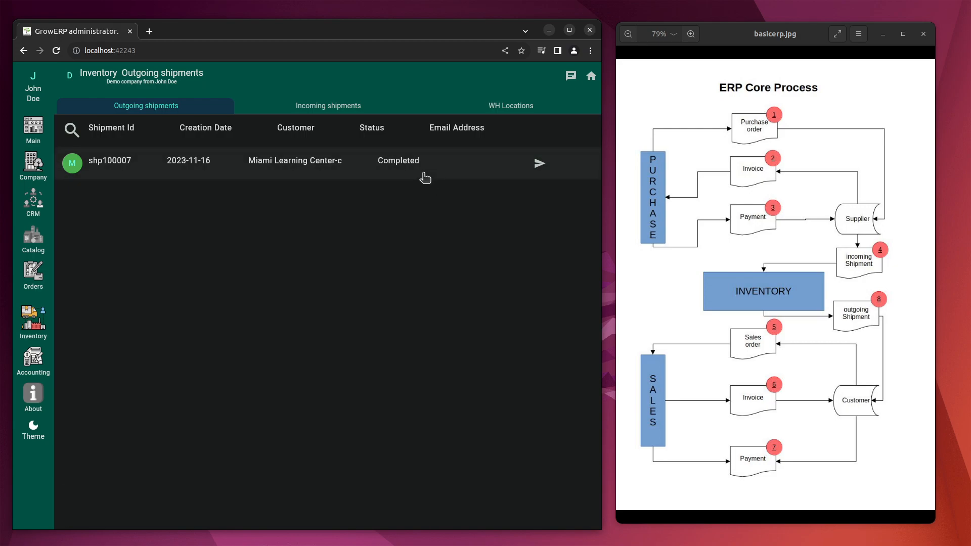
Review the outgoing shipment's product and referenced order, and check the status of the Miami Learning Center-c sales order.
{"action": "left_click", "coordinate": [131, 173]}
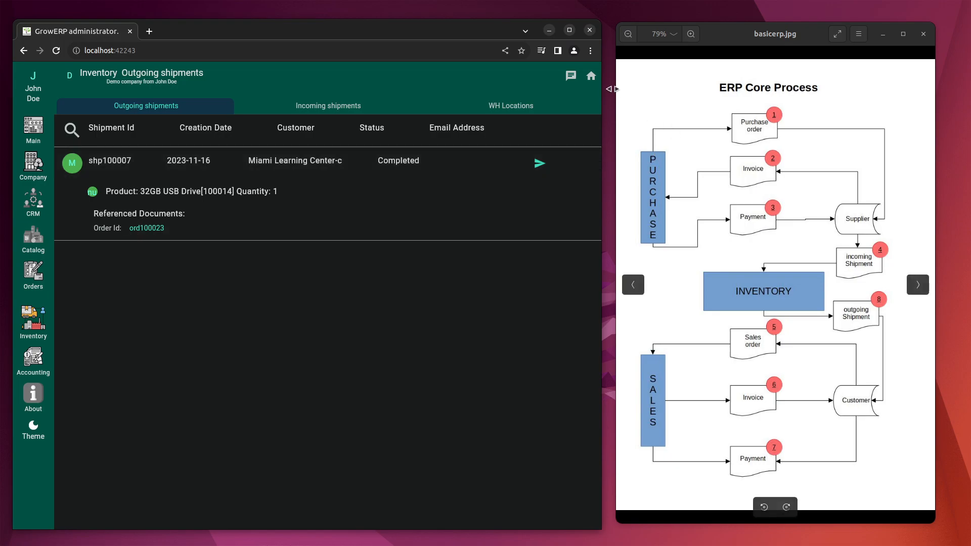
{"action": "left_click", "coordinate": [591, 75]}
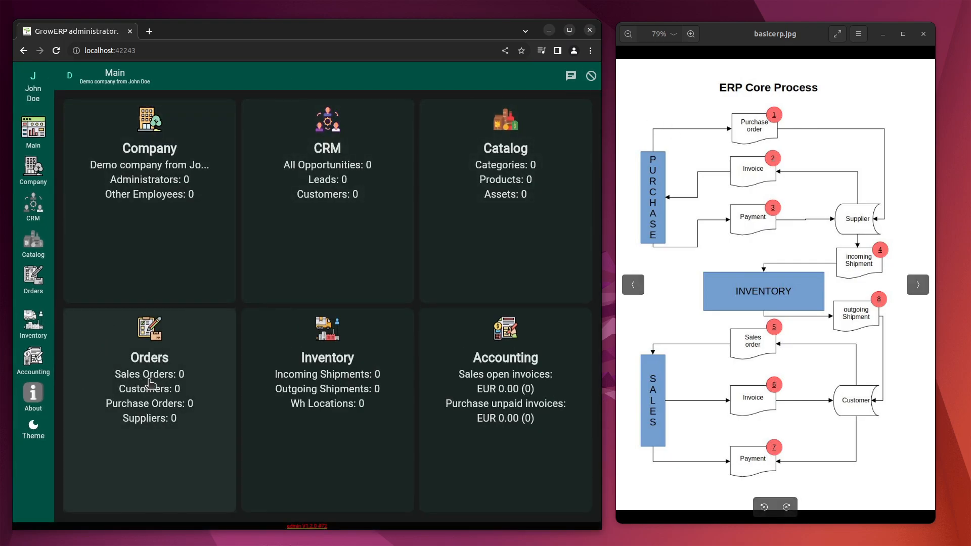
{"action": "left_click", "coordinate": [148, 386]}
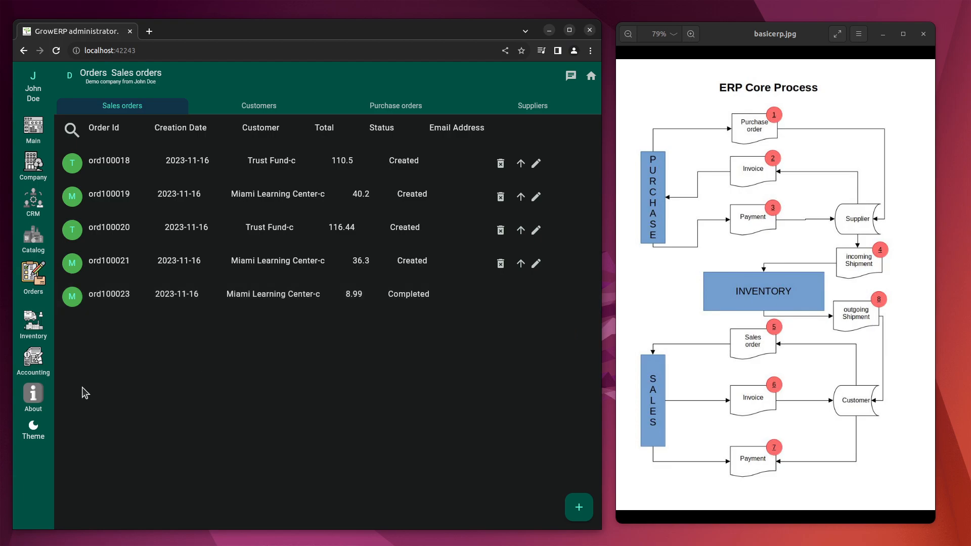
Recalculate the ledger tree in the accounting ledger and reload it to review the account roll-ups.
{"action": "left_click", "coordinate": [43, 363]}
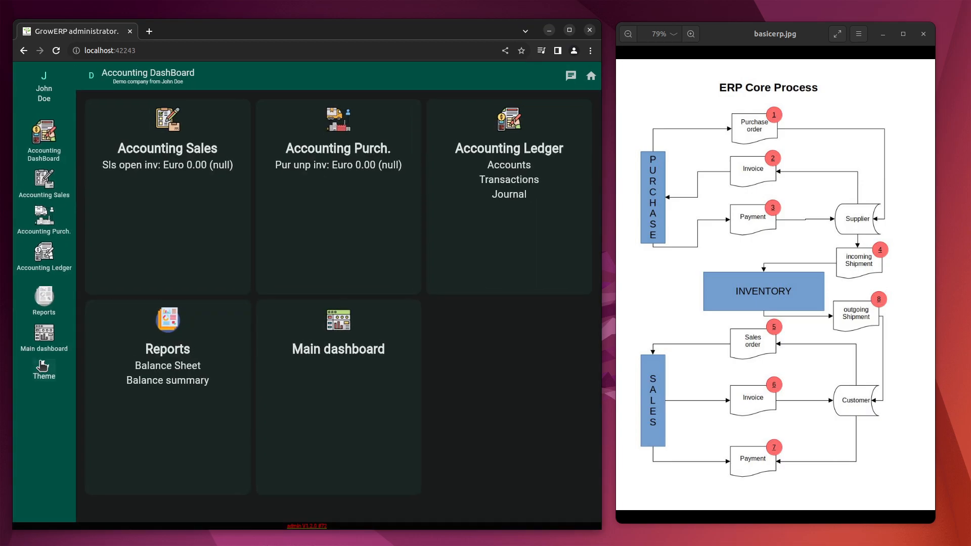
{"action": "left_click", "coordinate": [551, 183]}
{"action": "left_click", "coordinate": [571, 130]}
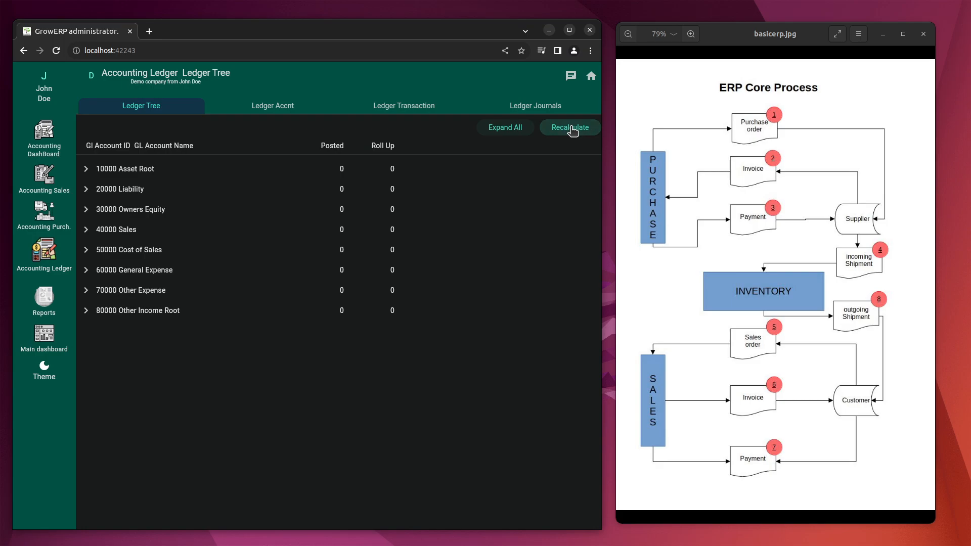
{"action": "left_click", "coordinate": [280, 105]}
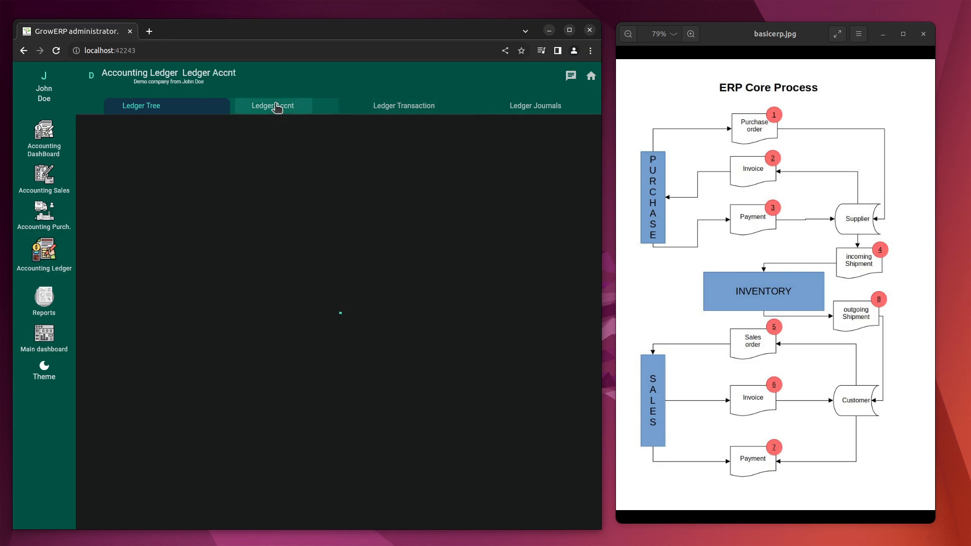
{"action": "left_click", "coordinate": [145, 107]}
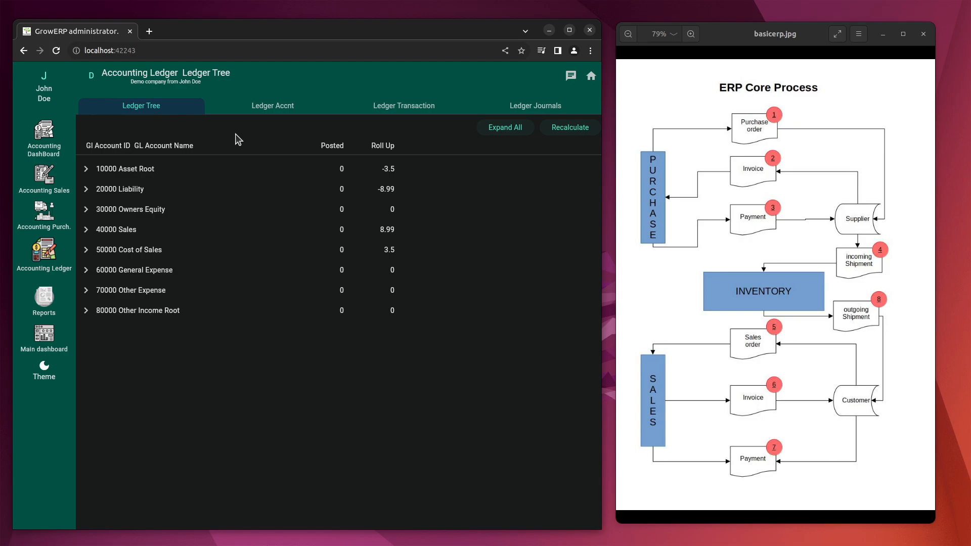
Examine the ledger transactions and expand the one for the Miami Learning Center-c payment to review its entries and referenced documents.
{"action": "left_click", "coordinate": [417, 112]}
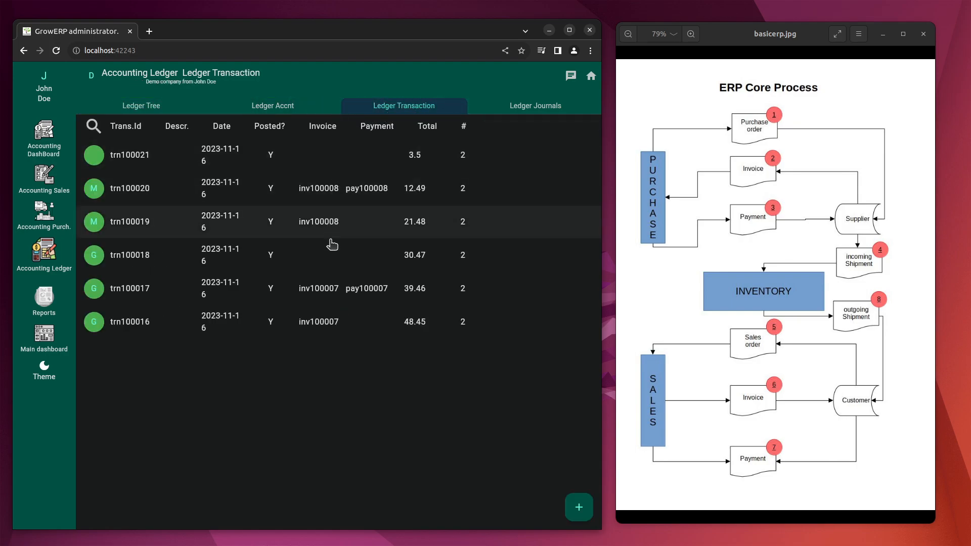
{"action": "left_click", "coordinate": [226, 191]}
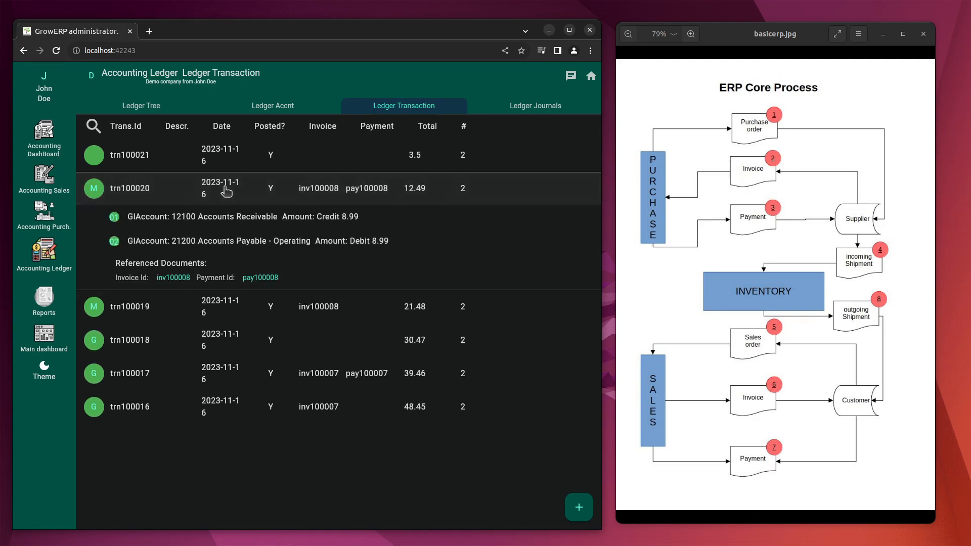